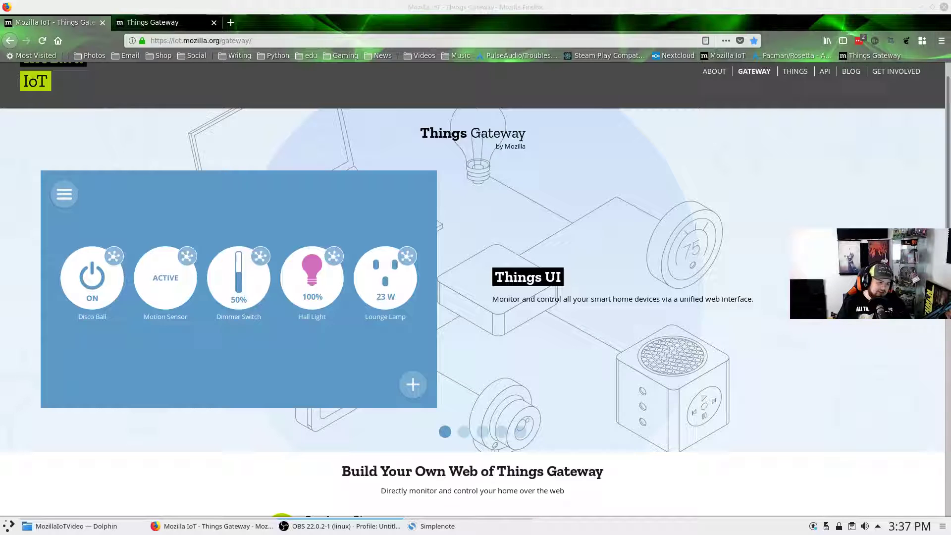
{"action": "scroll", "coordinate": [303, 185], "scroll_direction": "down", "scroll_amount": 5}
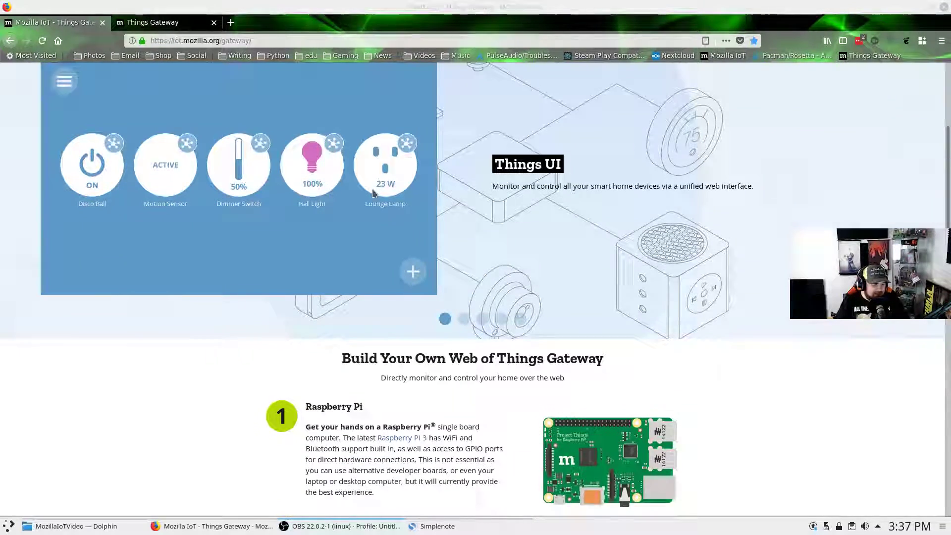
{"action": "scroll", "coordinate": [373, 190], "scroll_direction": "down", "scroll_amount": 1}
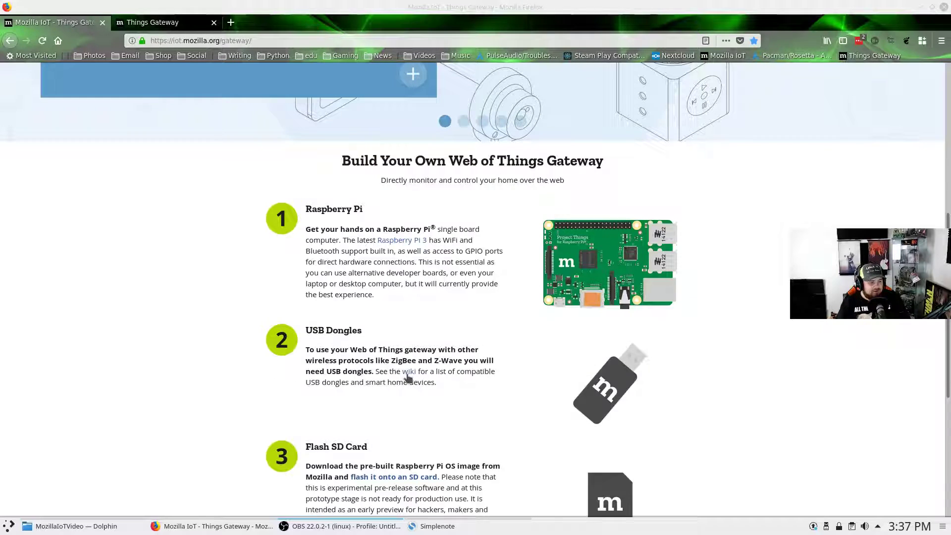
{"action": "left_click", "coordinate": [408, 371]}
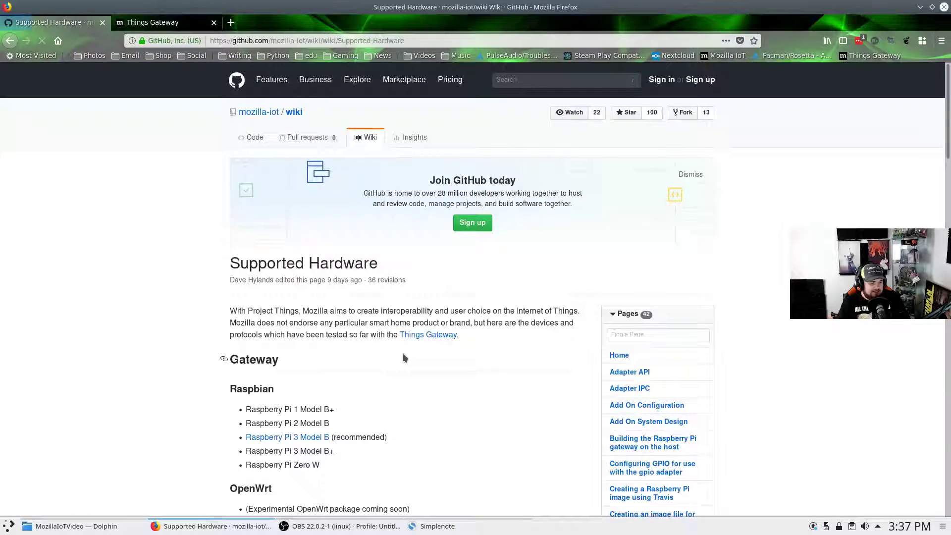
{"action": "scroll", "coordinate": [400, 353], "scroll_direction": "down", "scroll_amount": 5}
{"action": "scroll", "coordinate": [397, 345], "scroll_direction": "down", "scroll_amount": 3}
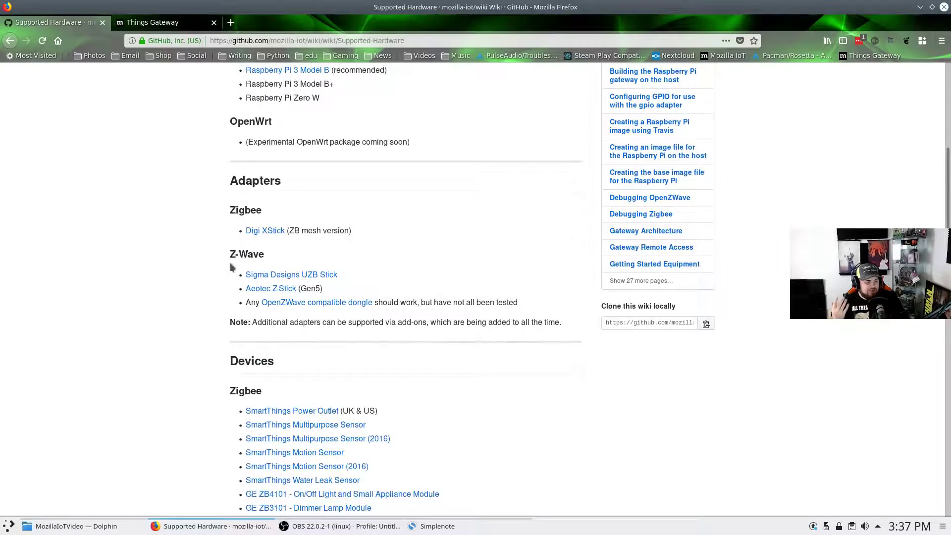
{"action": "scroll", "coordinate": [229, 266], "scroll_direction": "down", "scroll_amount": 10}
{"action": "scroll", "coordinate": [227, 265], "scroll_direction": "down", "scroll_amount": 5}
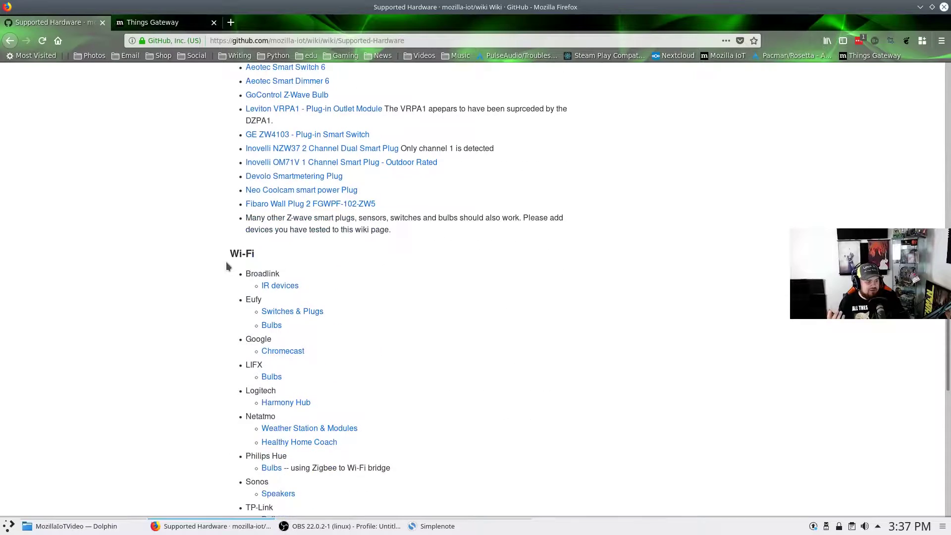
{"action": "scroll", "coordinate": [227, 266], "scroll_direction": "up", "scroll_amount": 16}
{"action": "scroll", "coordinate": [238, 346], "scroll_direction": "down", "scroll_amount": 14}
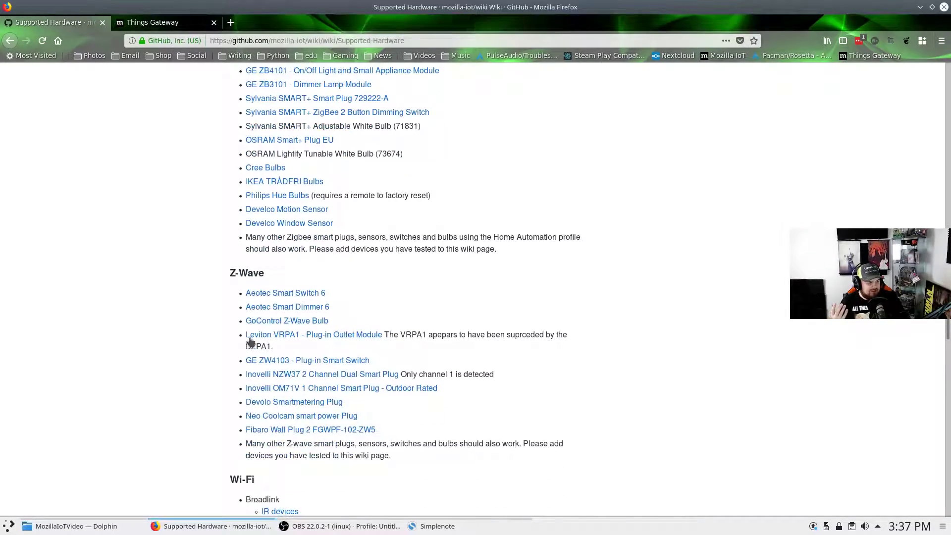
{"action": "scroll", "coordinate": [251, 336], "scroll_direction": "up", "scroll_amount": 13}
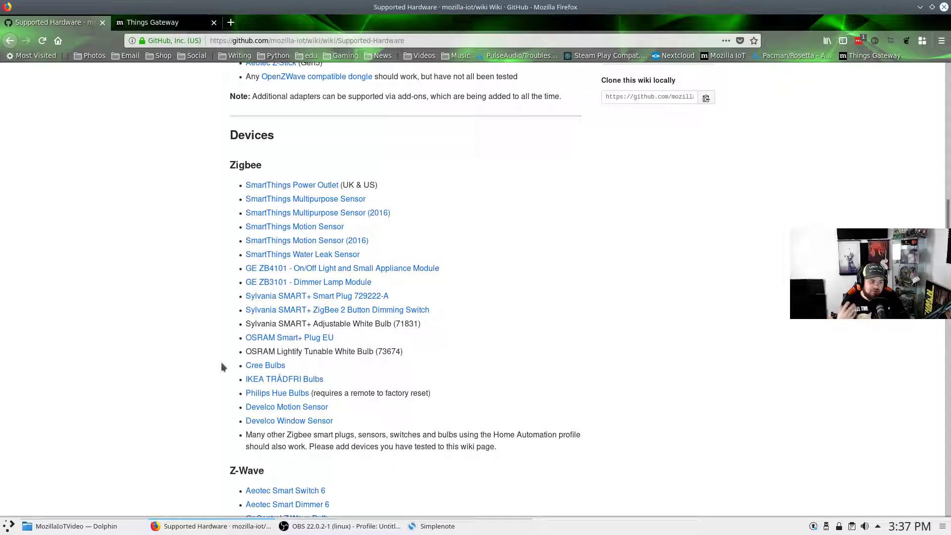
{"action": "scroll", "coordinate": [216, 212], "scroll_direction": "down", "scroll_amount": 5}
{"action": "scroll", "coordinate": [218, 311], "scroll_direction": "down", "scroll_amount": 2}
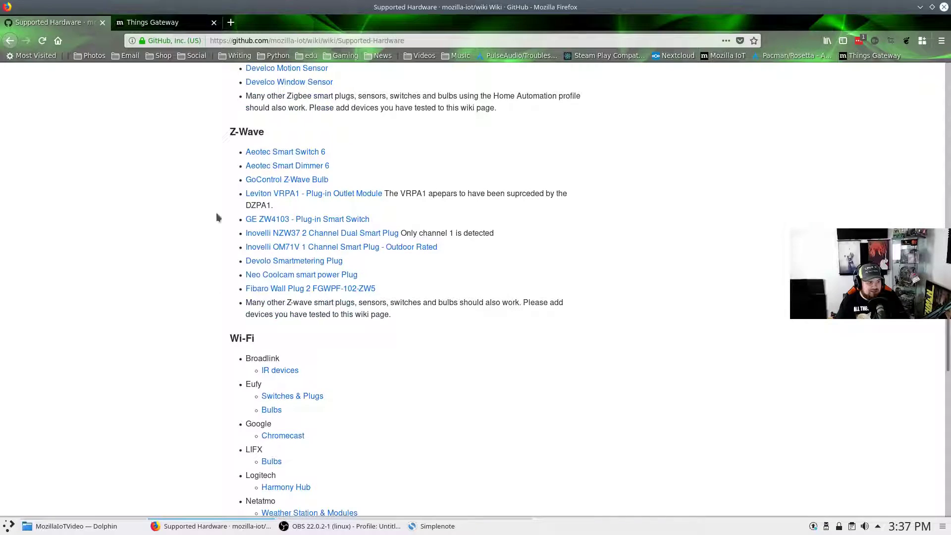
{"action": "scroll", "coordinate": [223, 282], "scroll_direction": "down", "scroll_amount": 1}
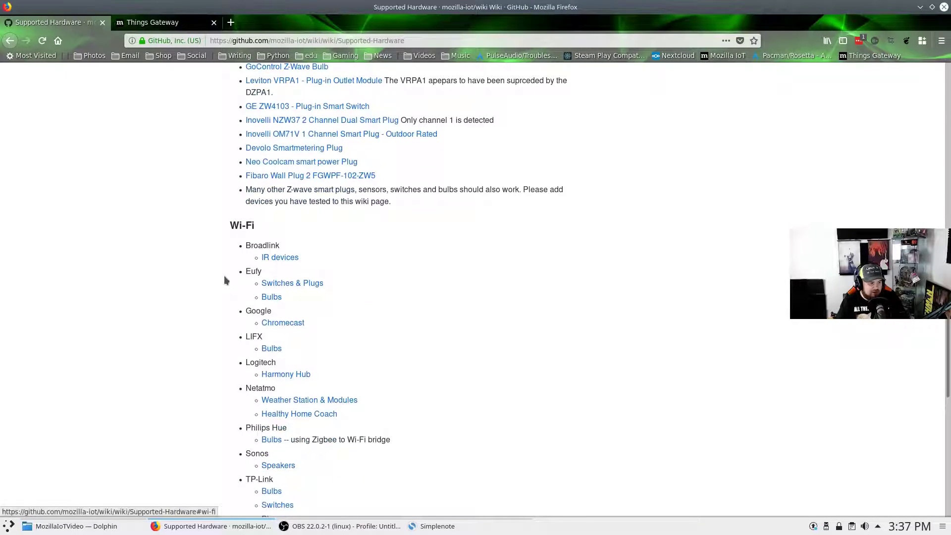
{"action": "scroll", "coordinate": [221, 267], "scroll_direction": "down", "scroll_amount": 3}
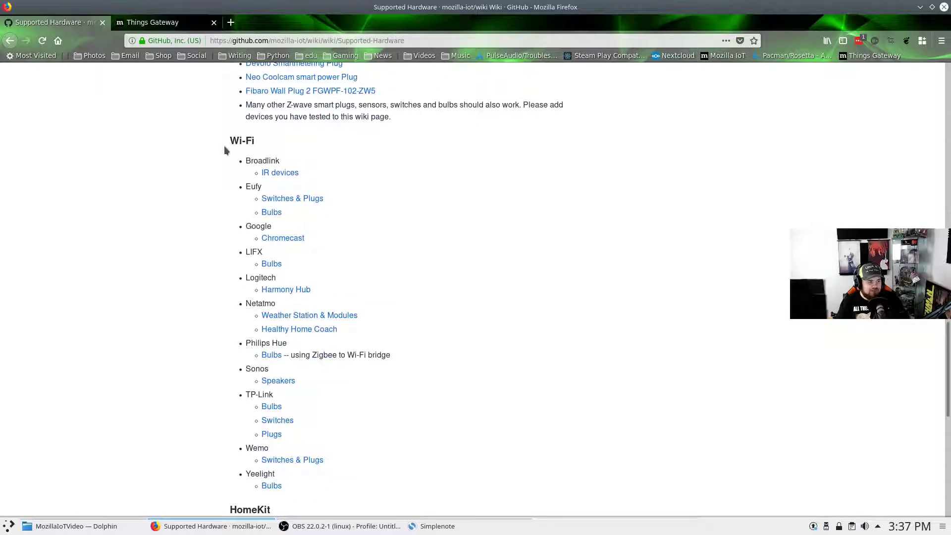
{"action": "scroll", "coordinate": [228, 257], "scroll_direction": "down", "scroll_amount": 7}
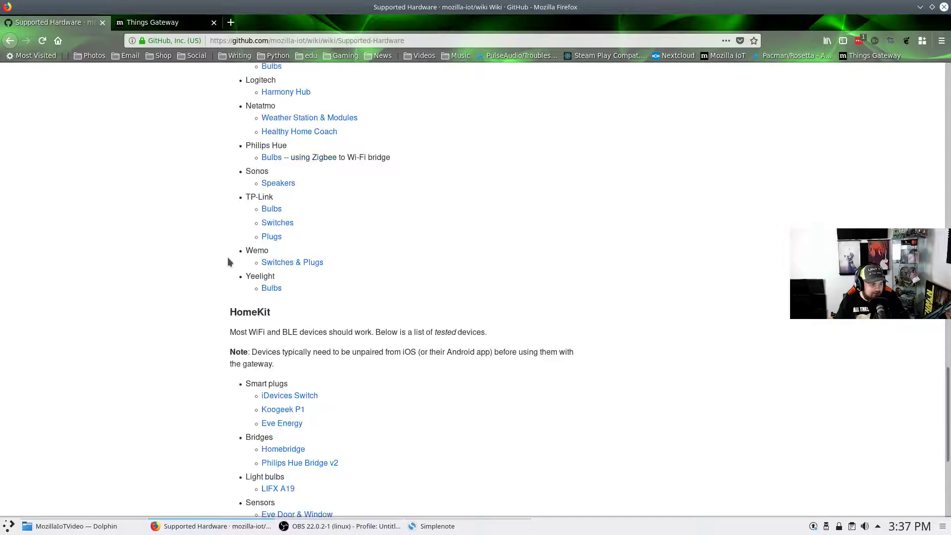
{"action": "scroll", "coordinate": [228, 257], "scroll_direction": "down", "scroll_amount": 6}
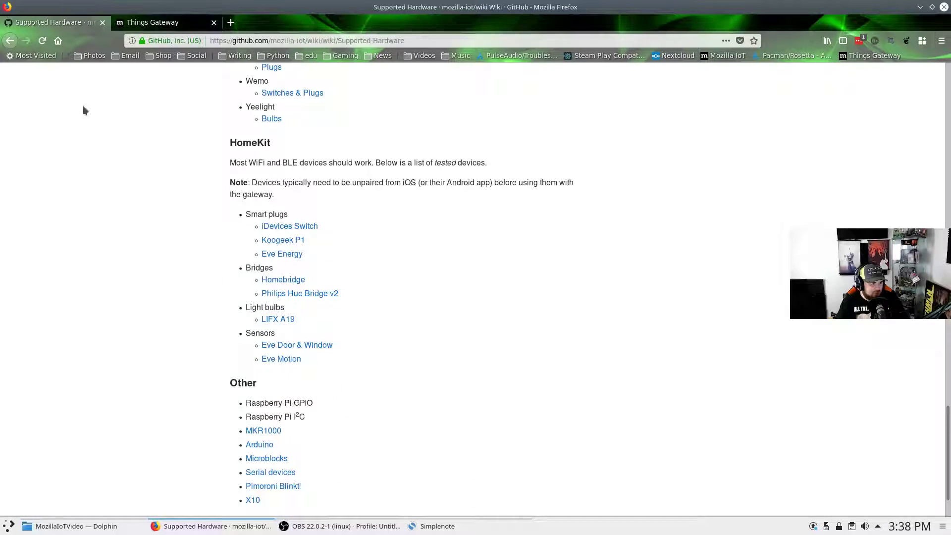
{"action": "left_click", "coordinate": [11, 45]}
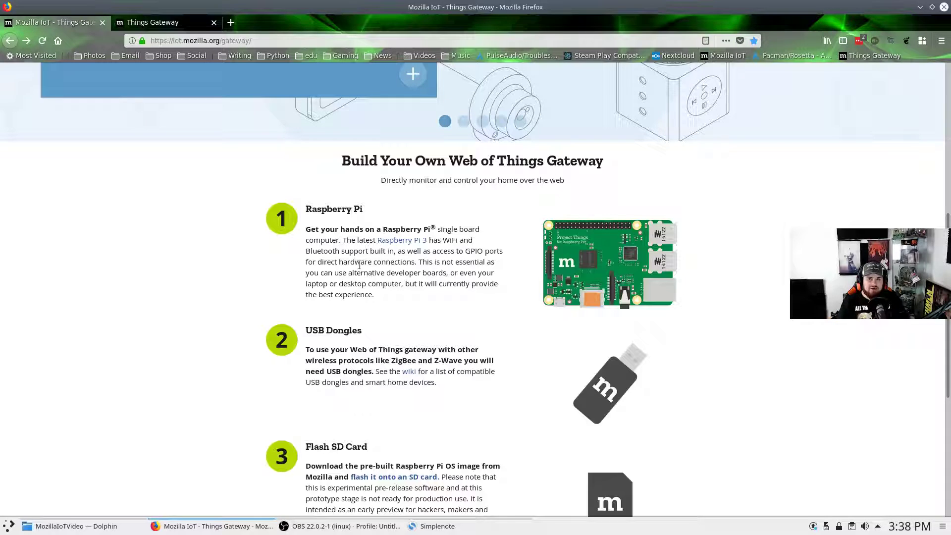
{"action": "scroll", "coordinate": [367, 259], "scroll_direction": "down", "scroll_amount": 3}
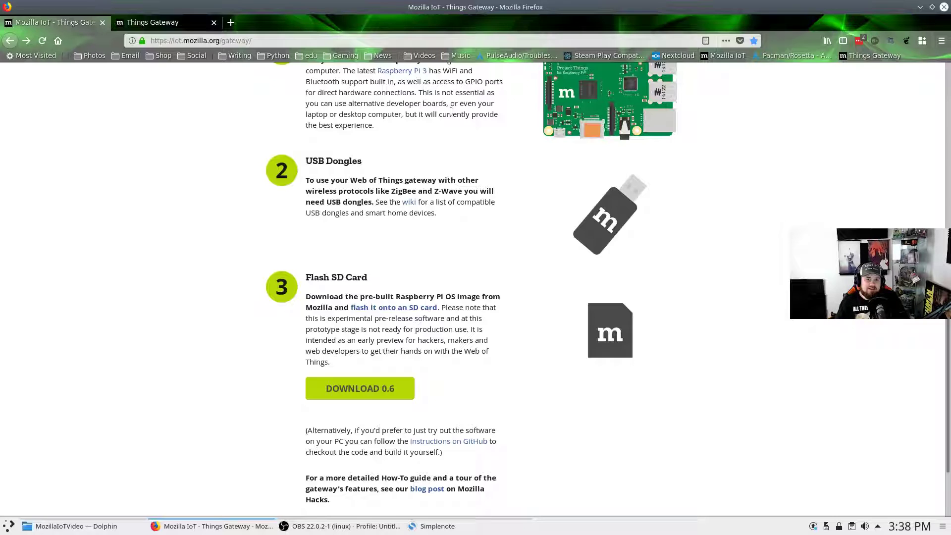
{"action": "scroll", "coordinate": [450, 113], "scroll_direction": "down", "scroll_amount": 2}
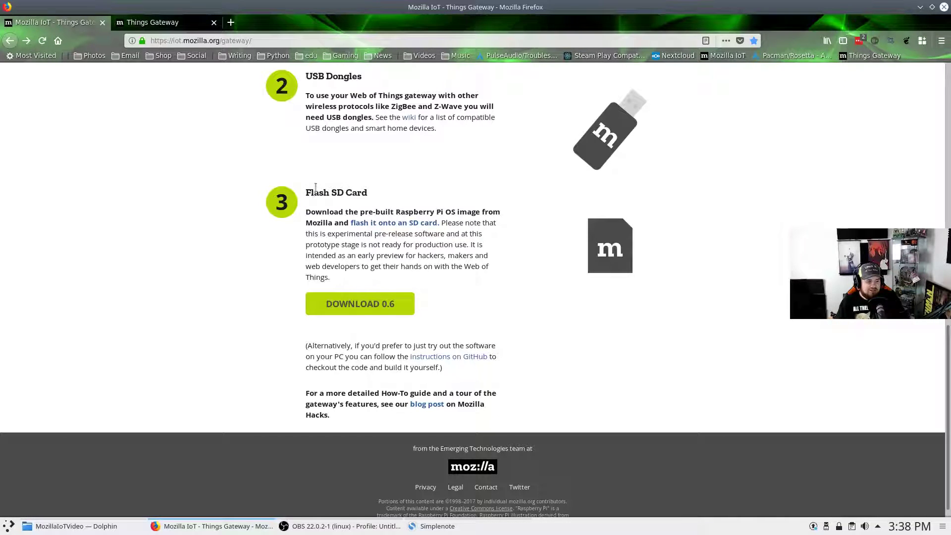
{"action": "left_click", "coordinate": [357, 303]}
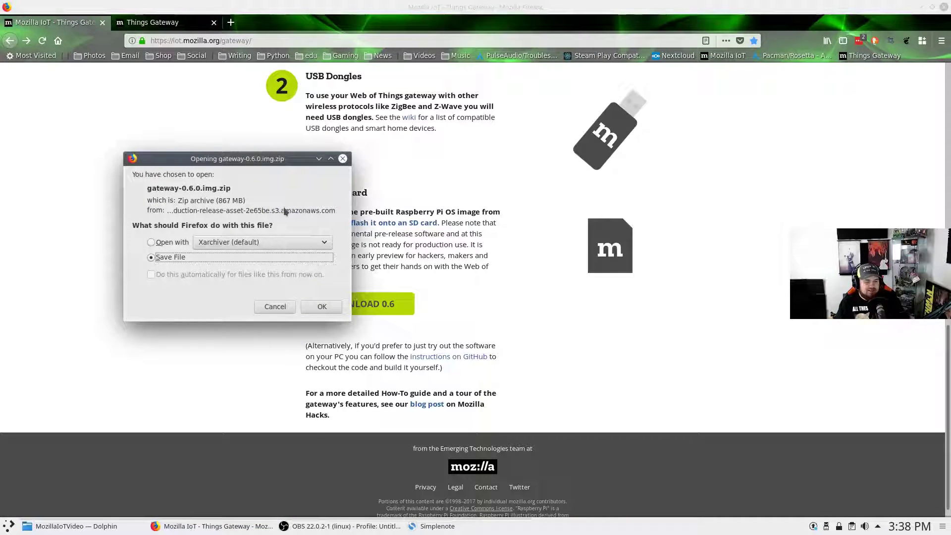
{"action": "left_click", "coordinate": [283, 309]}
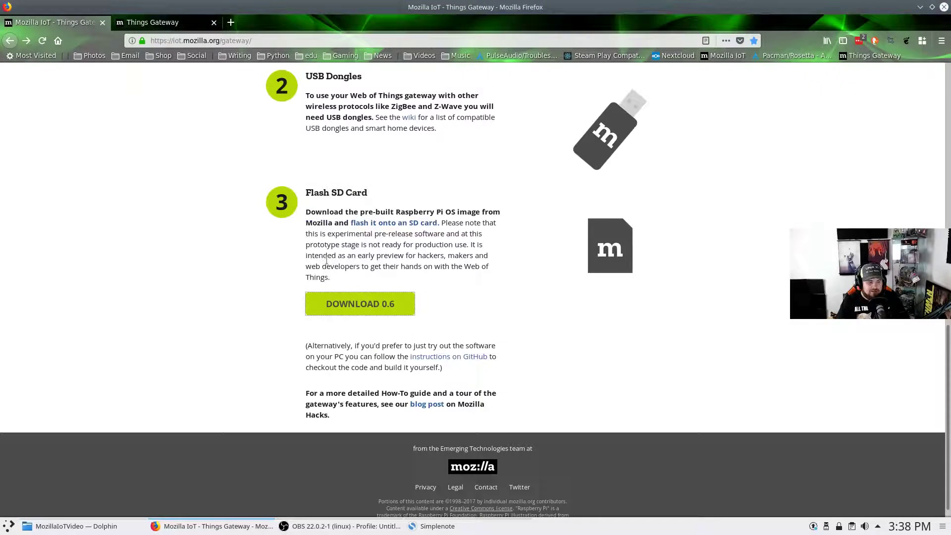
{"action": "scroll", "coordinate": [326, 260], "scroll_direction": "up", "scroll_amount": 15}
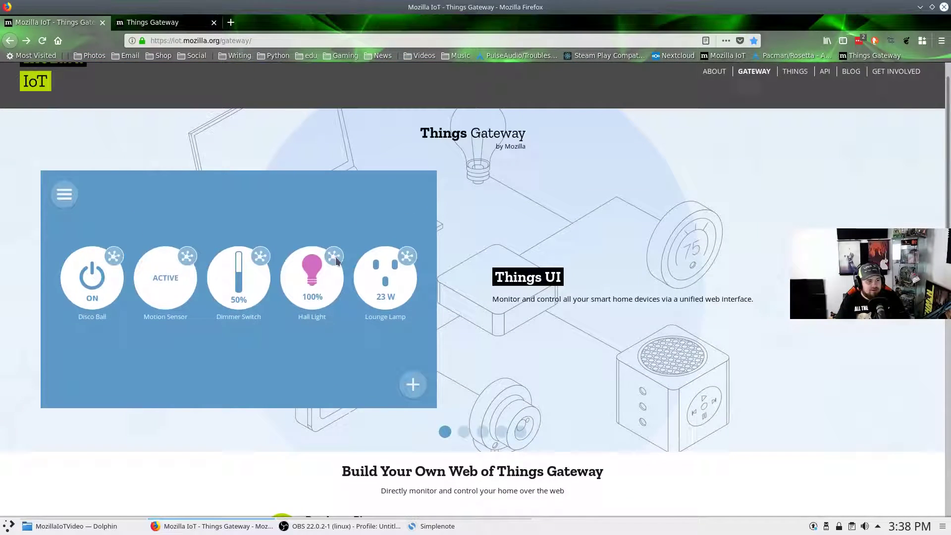
{"action": "scroll", "coordinate": [335, 261], "scroll_direction": "up", "scroll_amount": 1}
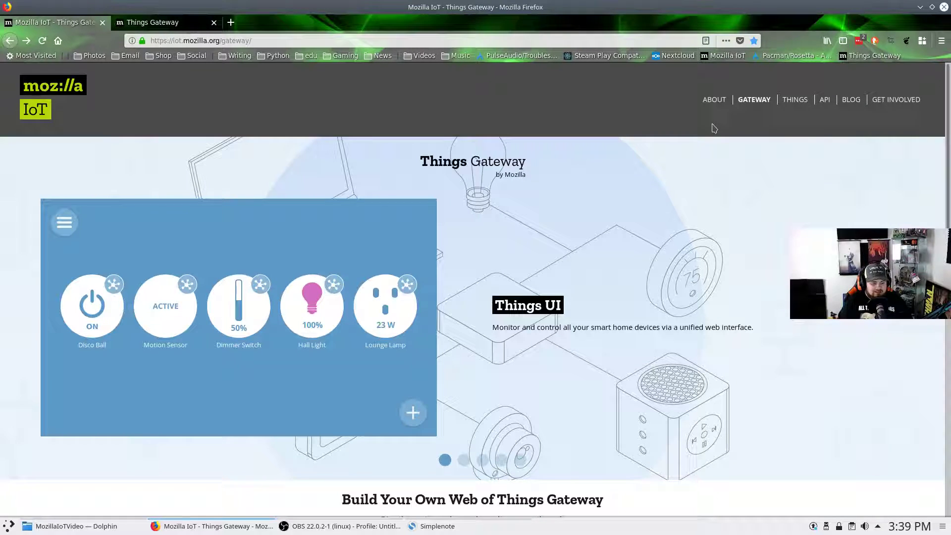
{"action": "scroll", "coordinate": [215, 286], "scroll_direction": "down", "scroll_amount": 6}
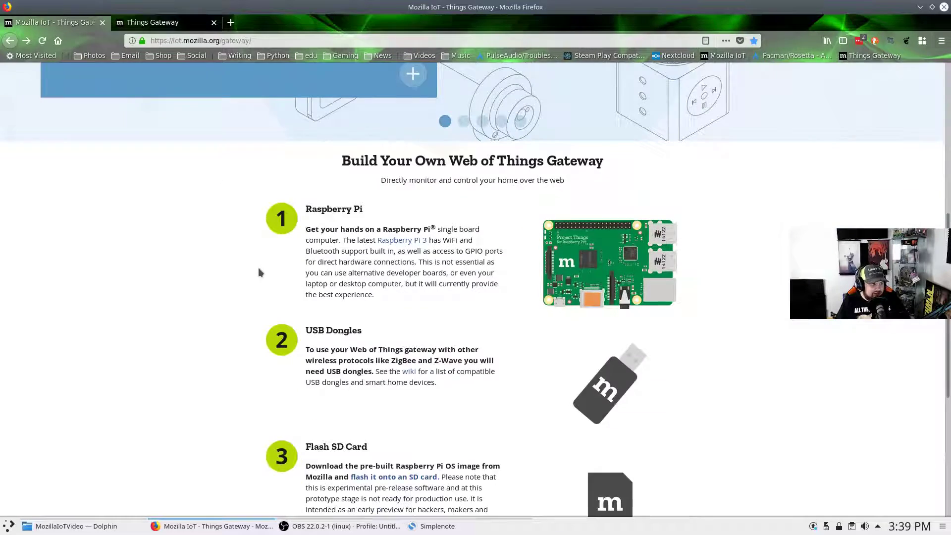
{"action": "scroll", "coordinate": [258, 272], "scroll_direction": "down", "scroll_amount": 5}
Open the Mozilla Hacks setup blog post and read down to the network setup instructions
{"action": "left_click", "coordinate": [423, 391]}
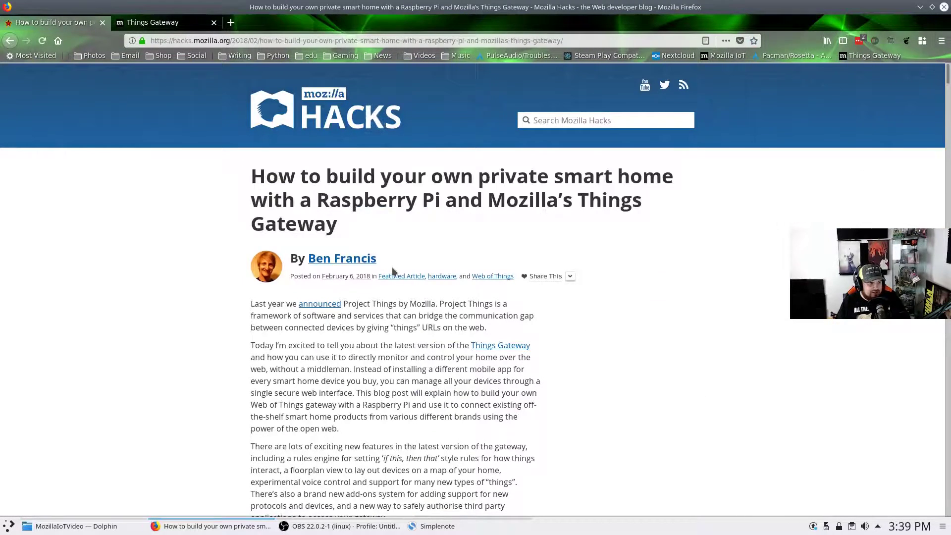
{"action": "scroll", "coordinate": [393, 271], "scroll_direction": "down", "scroll_amount": 3}
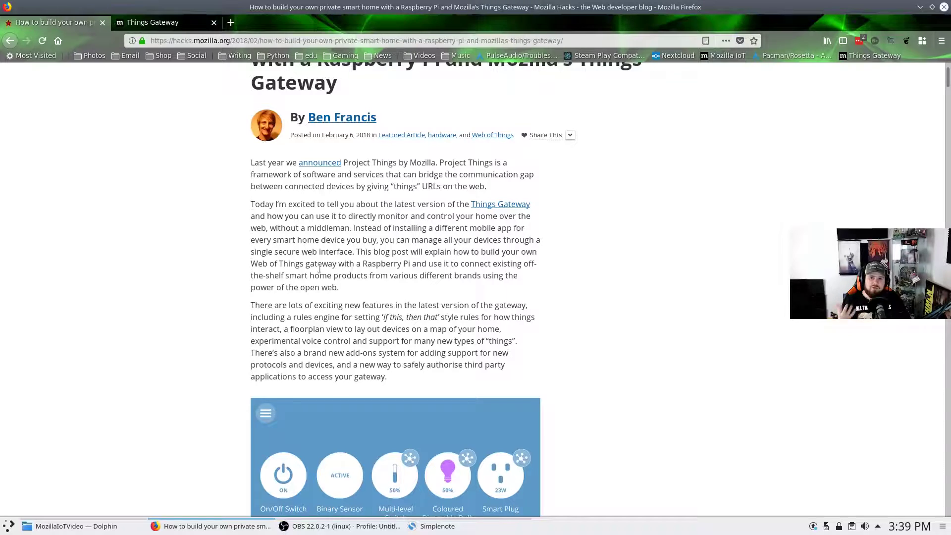
{"action": "scroll", "coordinate": [301, 258], "scroll_direction": "down", "scroll_amount": 10}
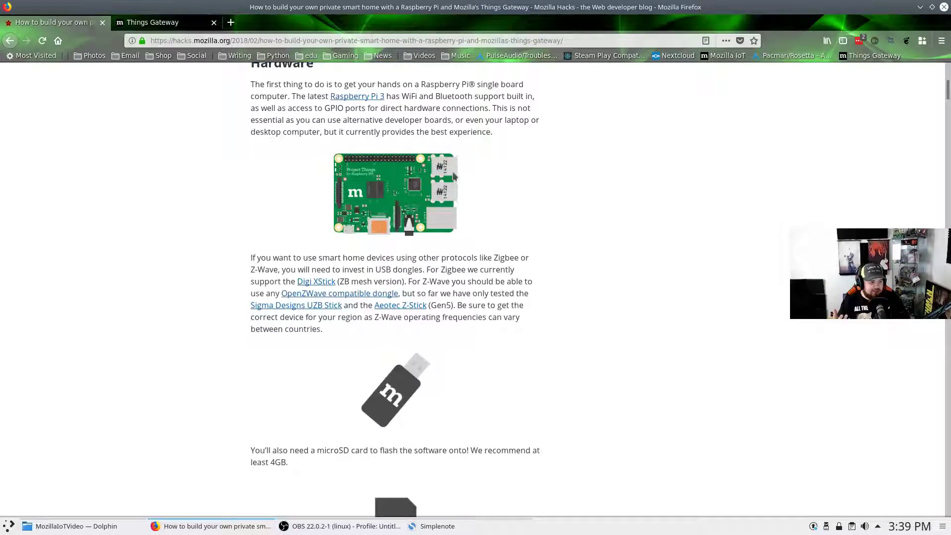
{"action": "scroll", "coordinate": [265, 228], "scroll_direction": "down", "scroll_amount": 5}
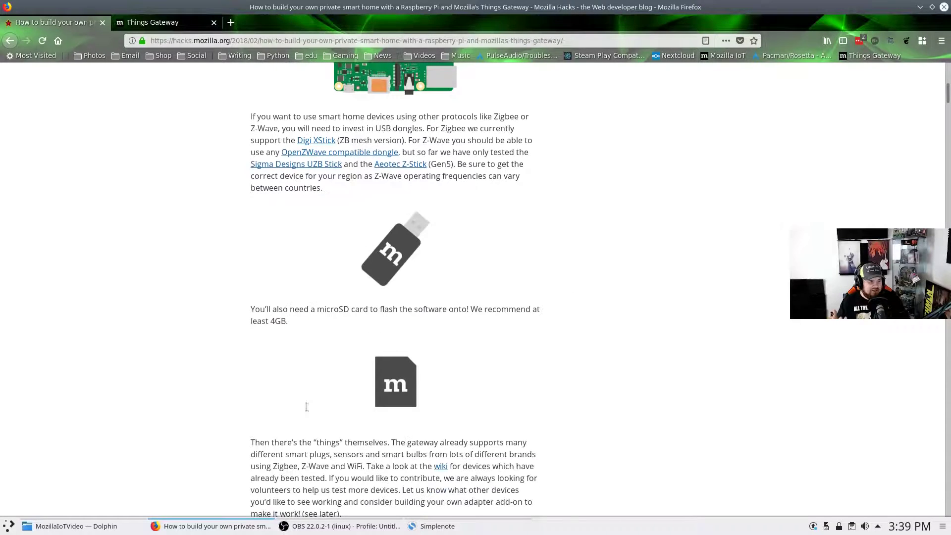
{"action": "scroll", "coordinate": [306, 238], "scroll_direction": "down", "scroll_amount": 6}
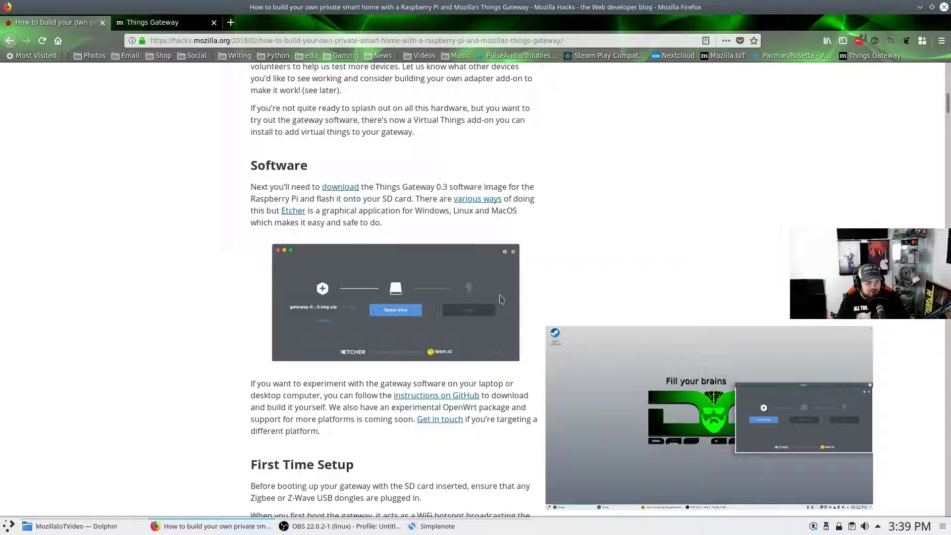
{"action": "scroll", "coordinate": [468, 304], "scroll_direction": "down", "scroll_amount": 5}
{"action": "scroll", "coordinate": [221, 263], "scroll_direction": "up", "scroll_amount": 2}
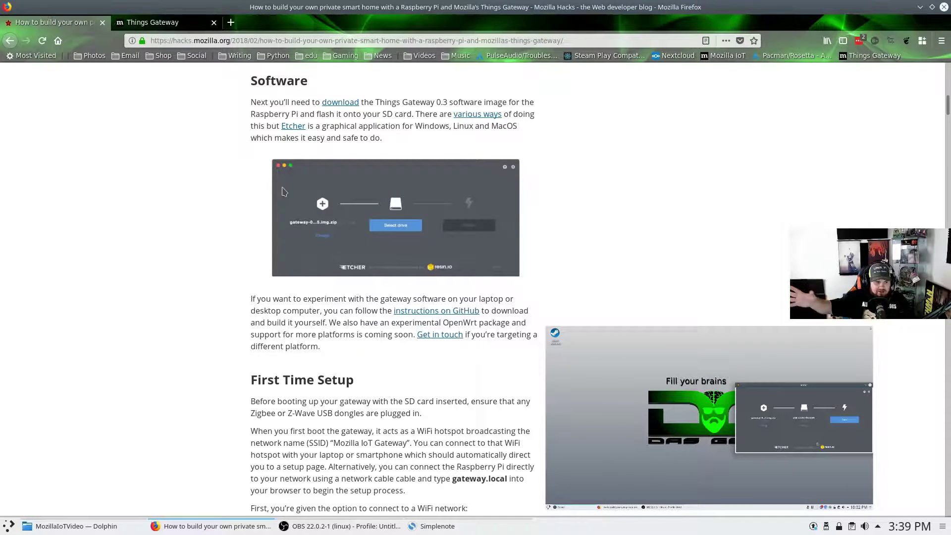
{"action": "scroll", "coordinate": [284, 191], "scroll_direction": "down", "scroll_amount": 3}
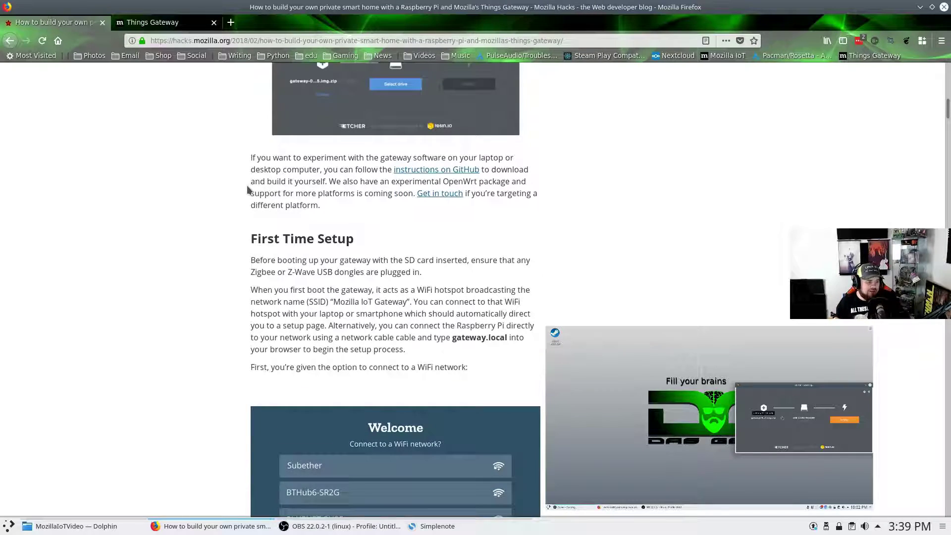
{"action": "scroll", "coordinate": [238, 190], "scroll_direction": "down", "scroll_amount": 2}
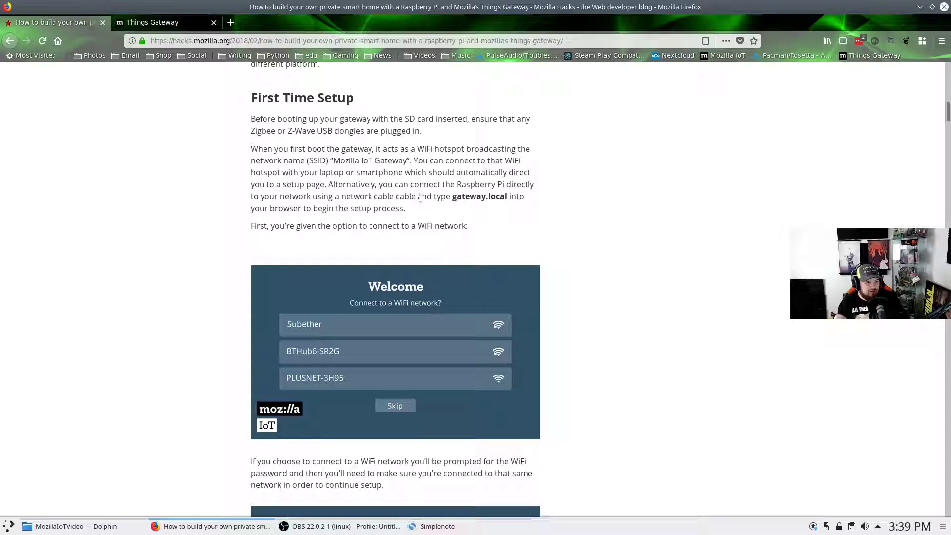
Highlight the gateway.local instruction and the Mozilla IoT Gateway network name, then continue to Adding Things
{"action": "left_click_drag", "start_coordinate": [420, 198], "coordinate": [525, 198]}
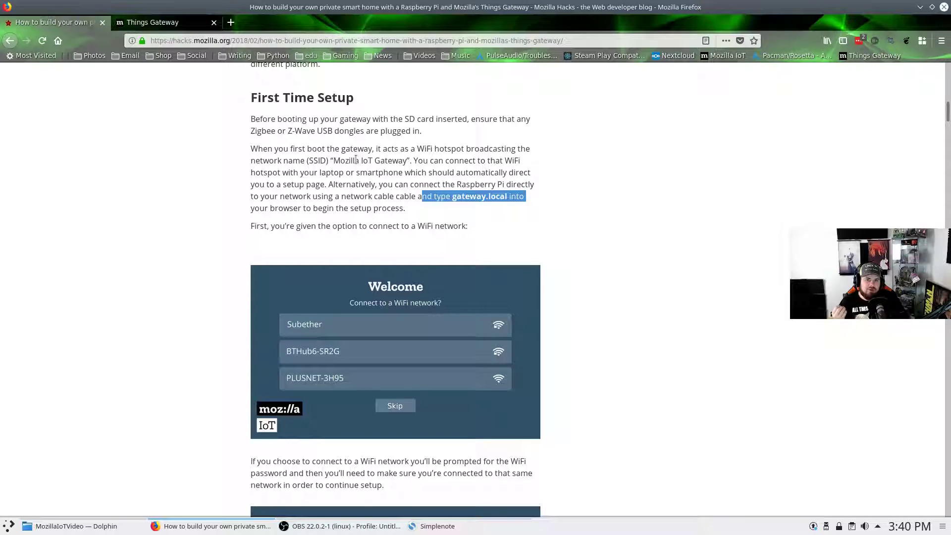
{"action": "left_click_drag", "start_coordinate": [333, 160], "coordinate": [422, 159]}
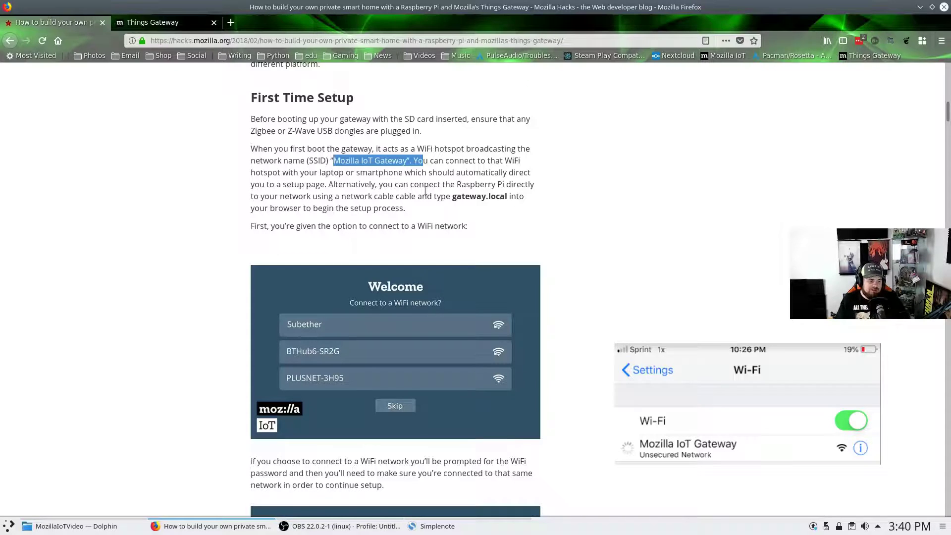
{"action": "scroll", "coordinate": [101, 78], "scroll_direction": "down", "scroll_amount": 4}
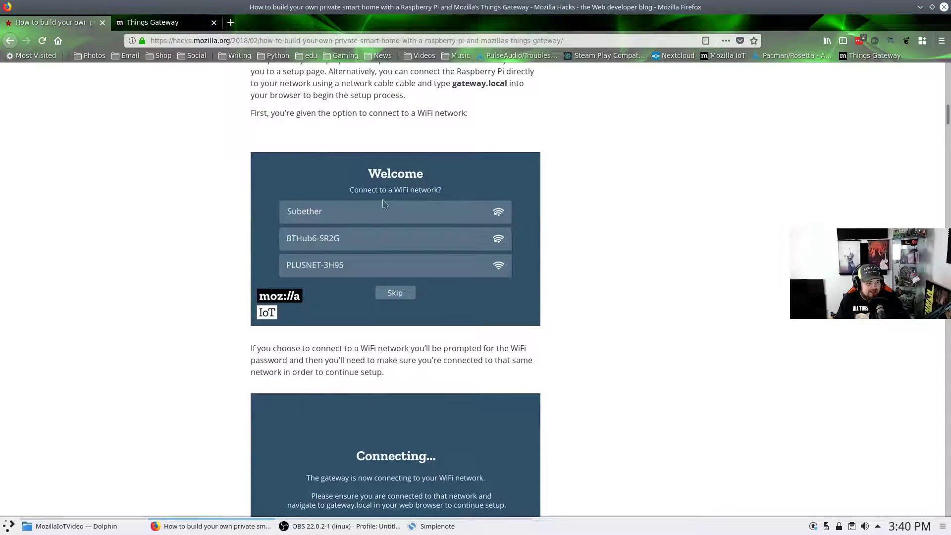
{"action": "scroll", "coordinate": [386, 204], "scroll_direction": "down", "scroll_amount": 4}
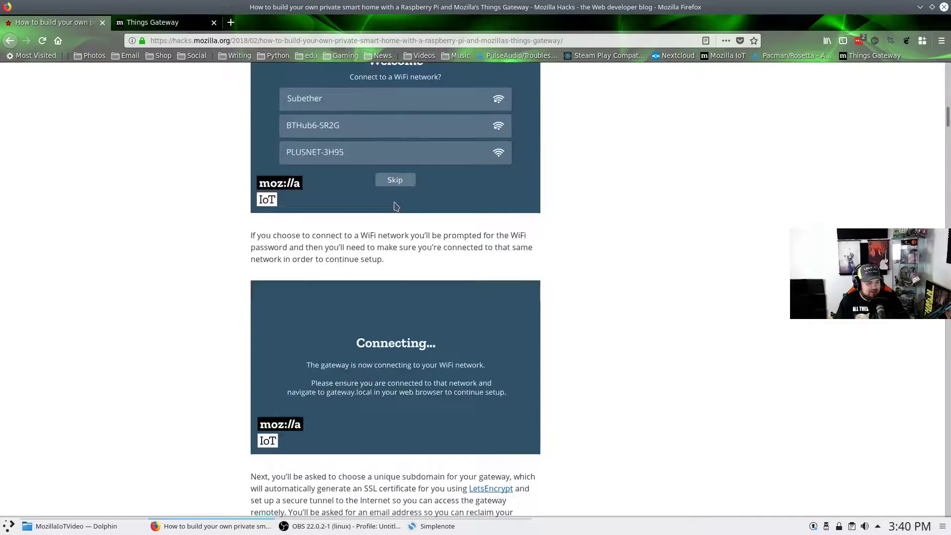
{"action": "scroll", "coordinate": [396, 206], "scroll_direction": "down", "scroll_amount": 14}
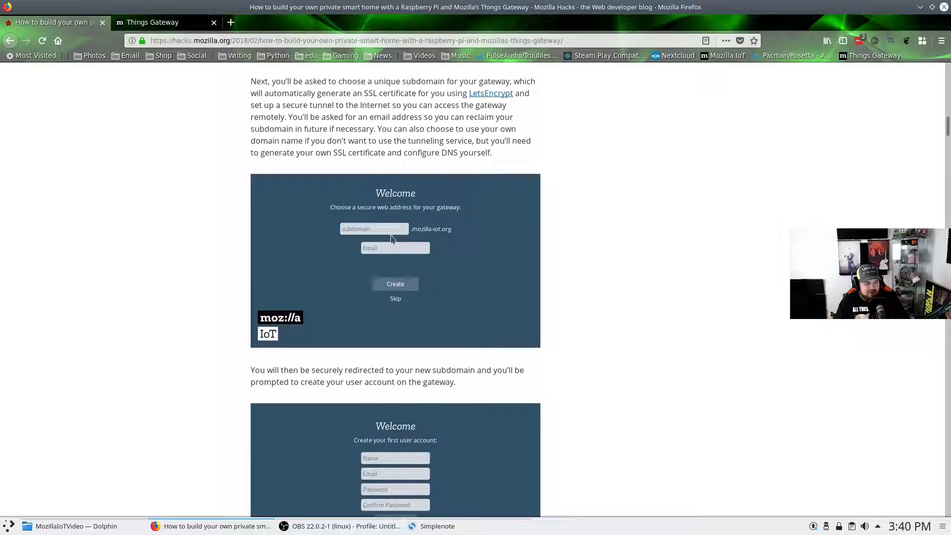
{"action": "scroll", "coordinate": [393, 247], "scroll_direction": "down", "scroll_amount": 7}
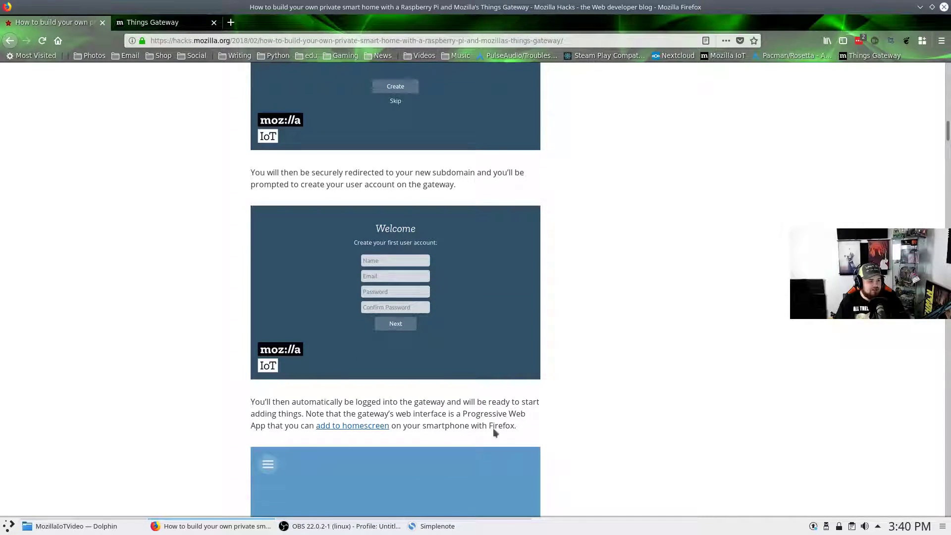
{"action": "scroll", "coordinate": [226, 232], "scroll_direction": "down", "scroll_amount": 2}
{"action": "scroll", "coordinate": [226, 232], "scroll_direction": "down", "scroll_amount": 12}
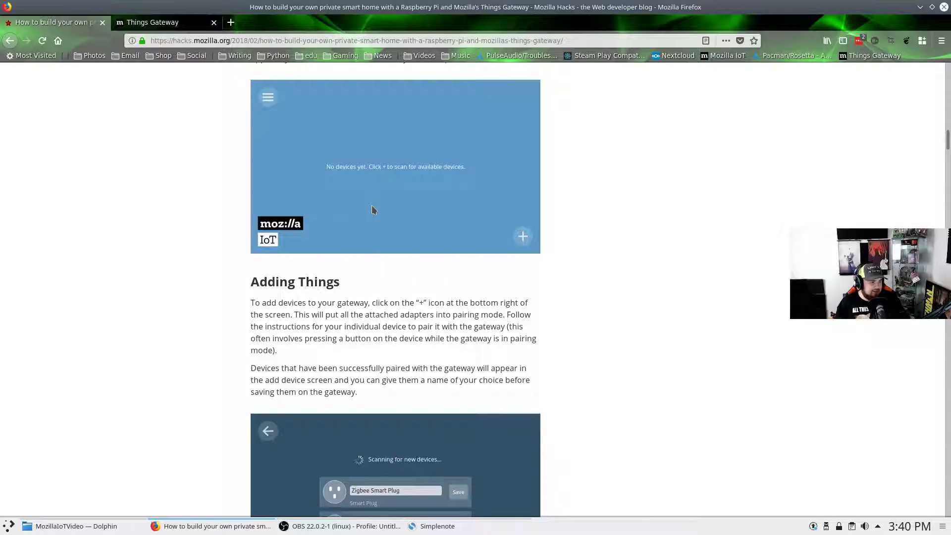
Skim the add-ons, voice control, Updates and What's Coming Next sections, then jump back to the title
{"action": "scroll", "coordinate": [373, 210], "scroll_direction": "down", "scroll_amount": 9}
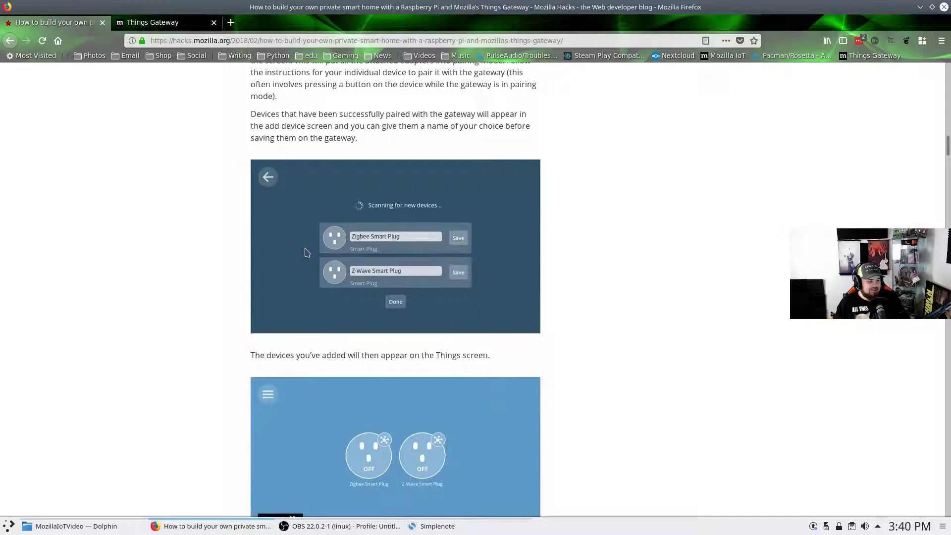
{"action": "scroll", "coordinate": [371, 158], "scroll_direction": "down", "scroll_amount": 5}
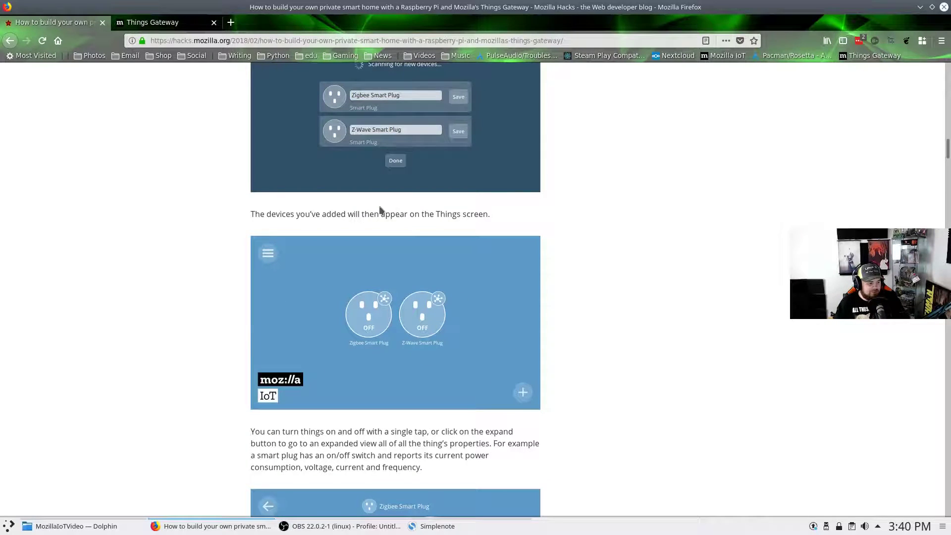
{"action": "scroll", "coordinate": [379, 244], "scroll_direction": "down", "scroll_amount": 15}
{"action": "scroll", "coordinate": [385, 327], "scroll_direction": "down", "scroll_amount": 20}
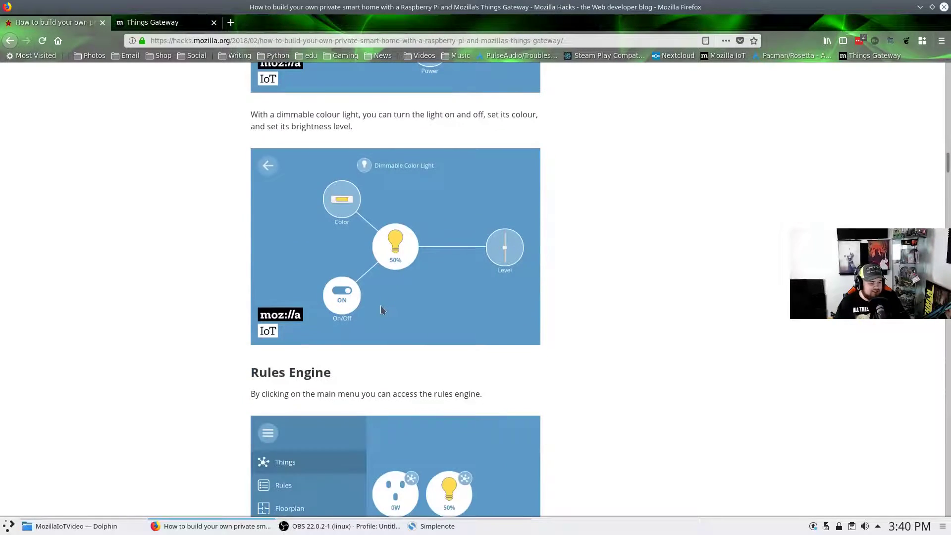
{"action": "scroll", "coordinate": [357, 287], "scroll_direction": "down", "scroll_amount": 20}
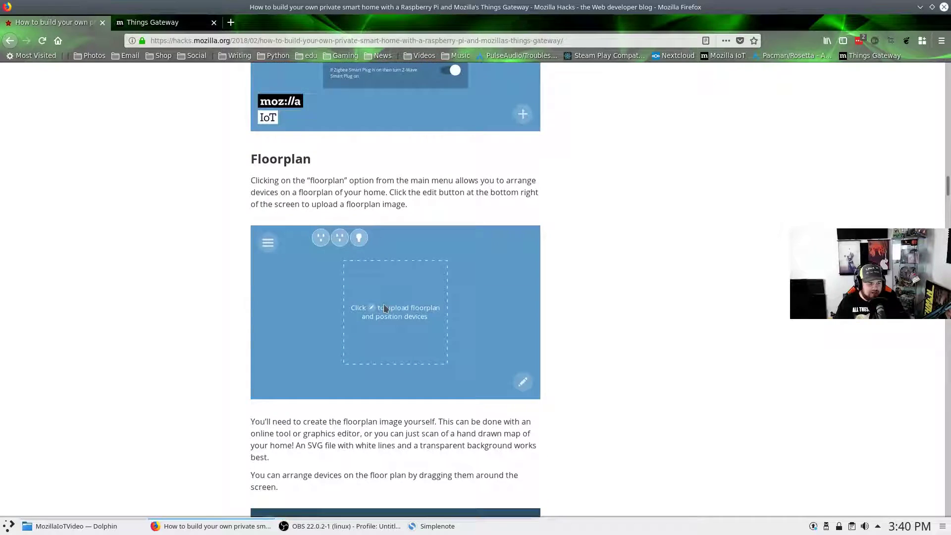
{"action": "scroll", "coordinate": [386, 277], "scroll_direction": "down", "scroll_amount": 20}
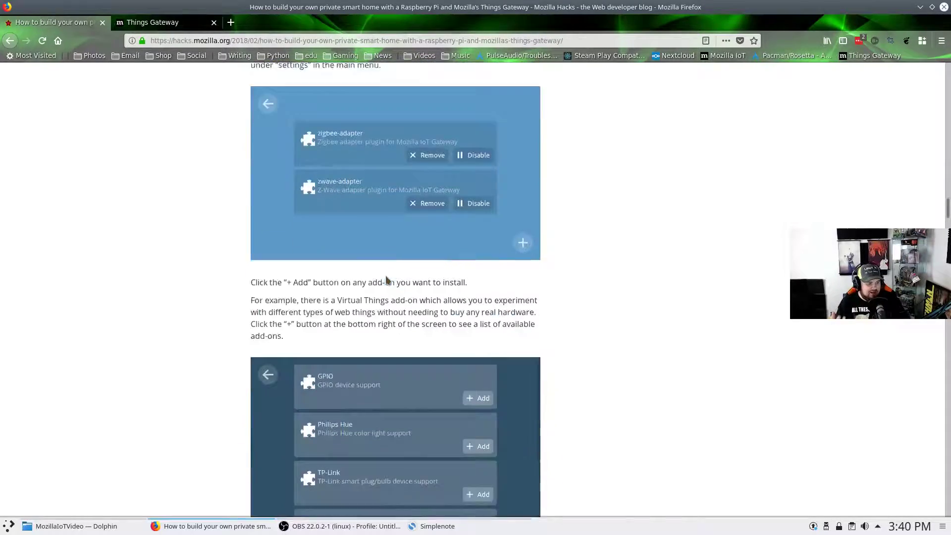
{"action": "scroll", "coordinate": [385, 281], "scroll_direction": "down", "scroll_amount": 20}
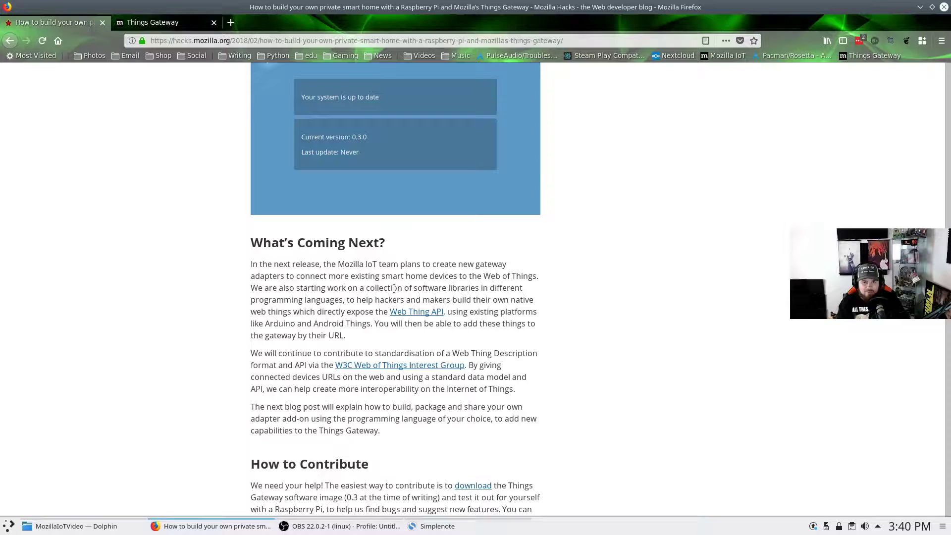
{"action": "scroll", "coordinate": [394, 289], "scroll_direction": "up", "scroll_amount": 12}
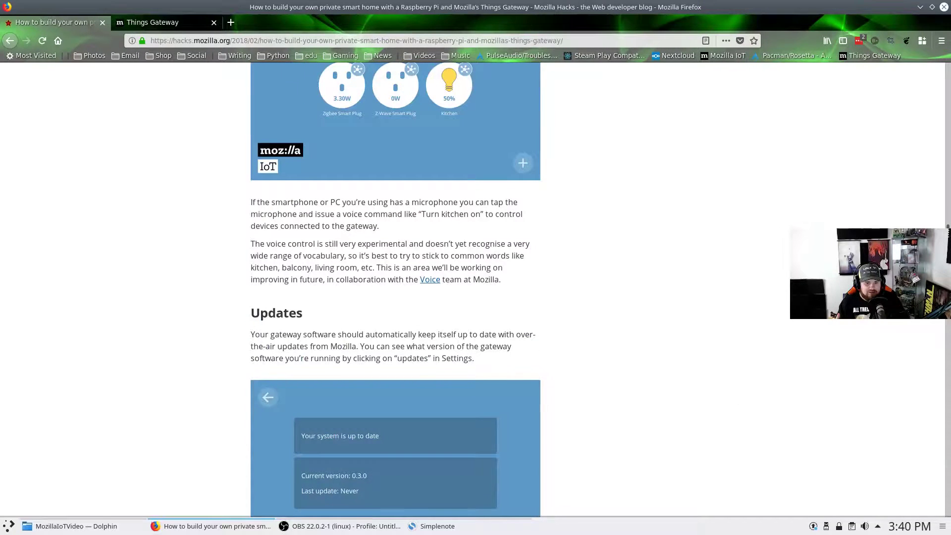
{"action": "key", "text": "Home"}
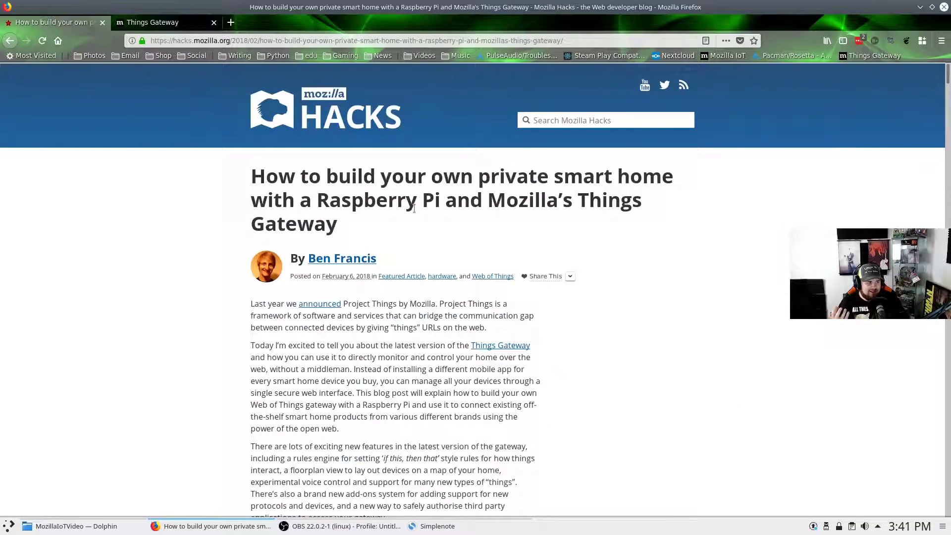
Switch to the Things Gateway tab to show the switch, dimmer, two sensors and motiondetector
{"action": "left_click", "coordinate": [183, 22]}
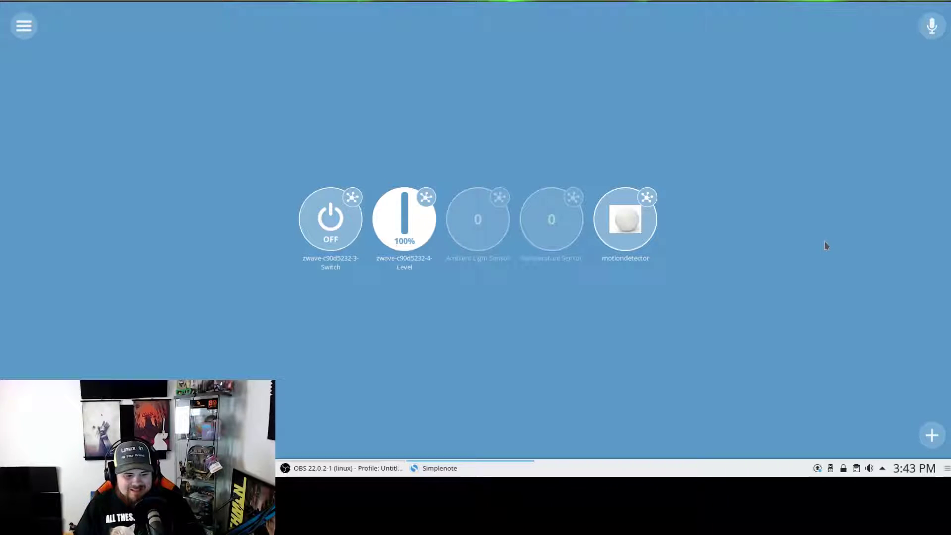
Scan for new devices with the + button, then return to the Things page
{"action": "left_click", "coordinate": [932, 435]}
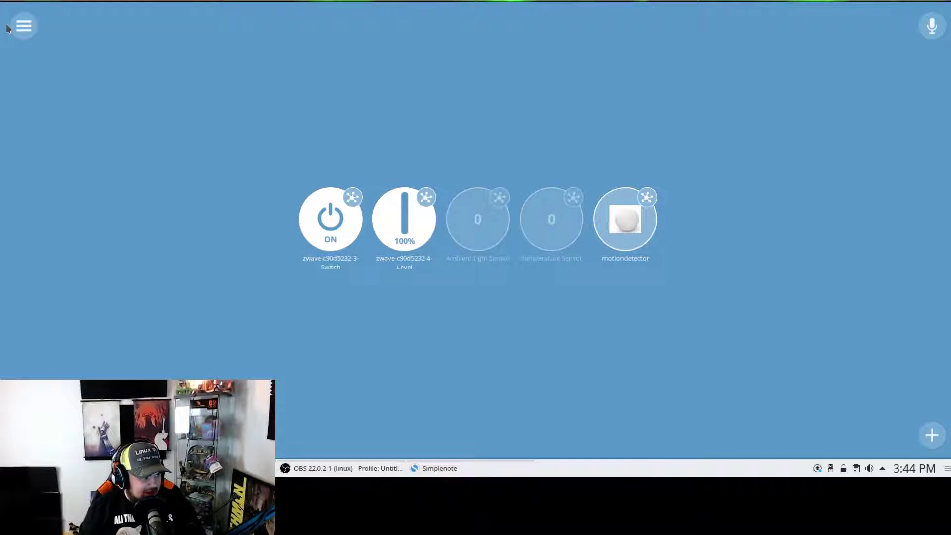
Use the main menu to reach the Rules page listing Turnonlightmotion and nomotionlightoff
{"action": "left_click", "coordinate": [23, 25]}
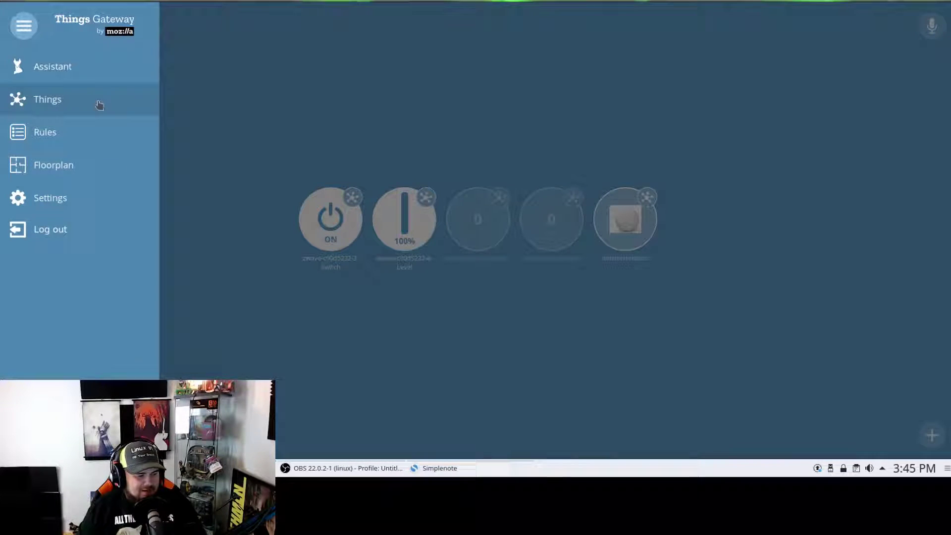
{"action": "left_click", "coordinate": [845, 59]}
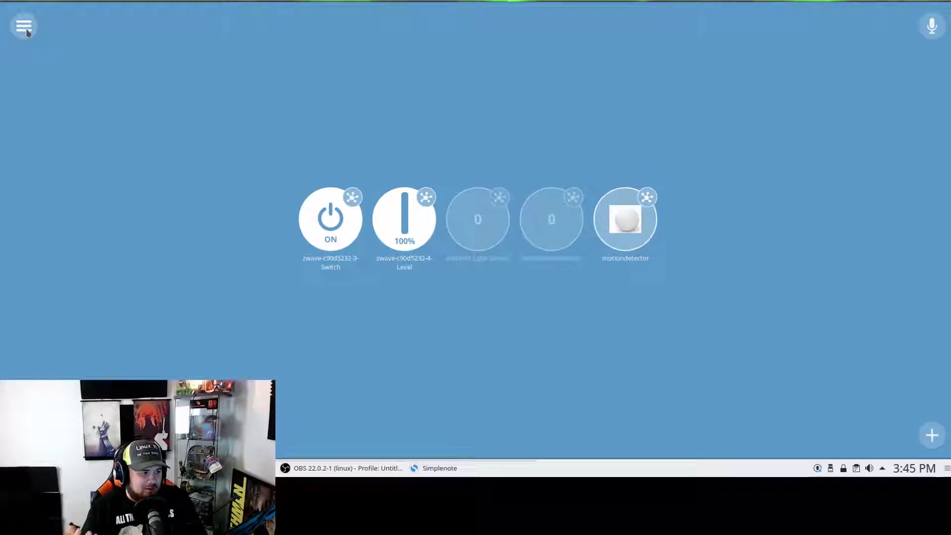
{"action": "left_click", "coordinate": [28, 31]}
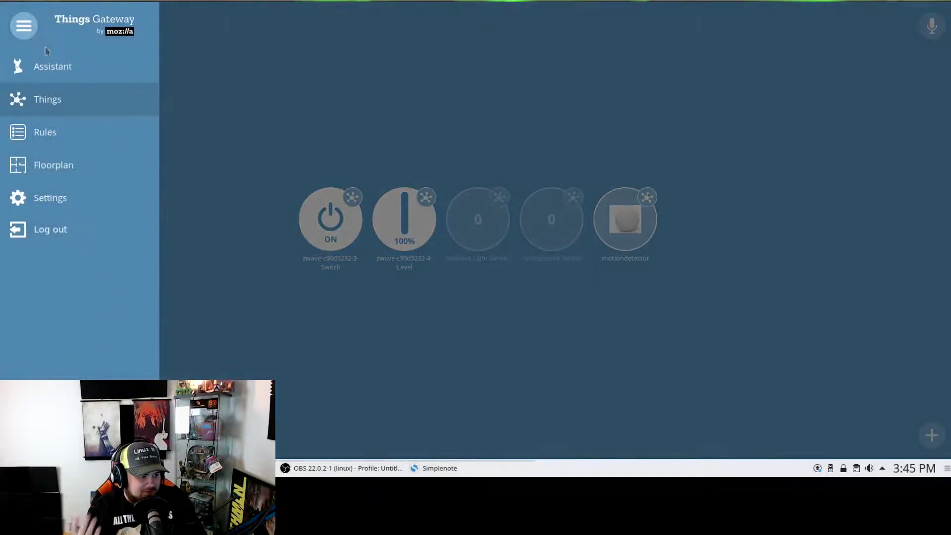
{"action": "left_click", "coordinate": [66, 137]}
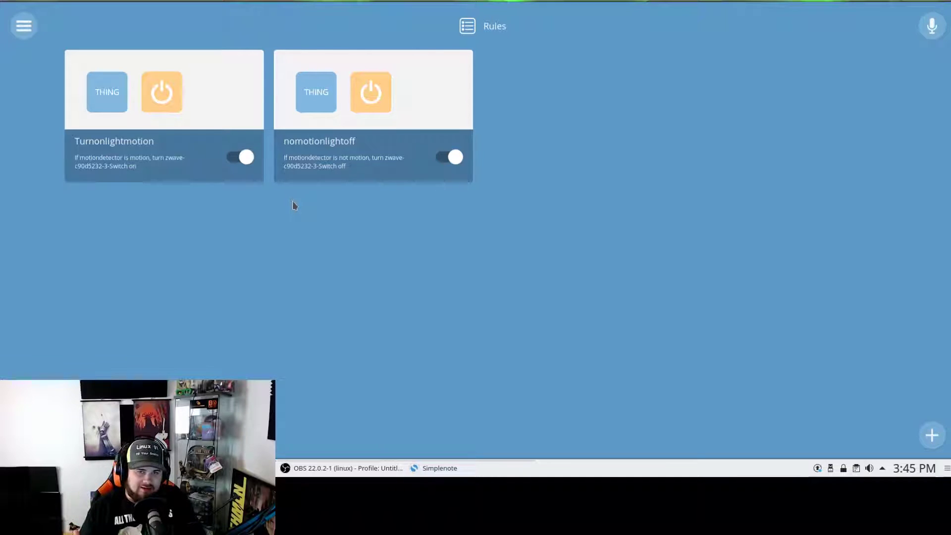
Open Turnonlightmotion, nudge its motiondetector block, and return to the Rules list
{"action": "left_click", "coordinate": [155, 92]}
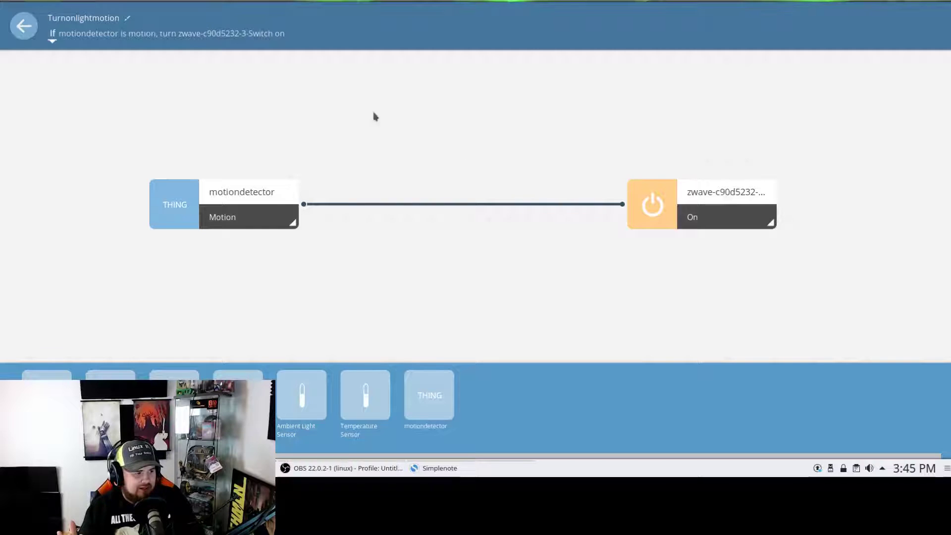
{"action": "left_click_drag", "start_coordinate": [174, 192], "coordinate": [195, 211]}
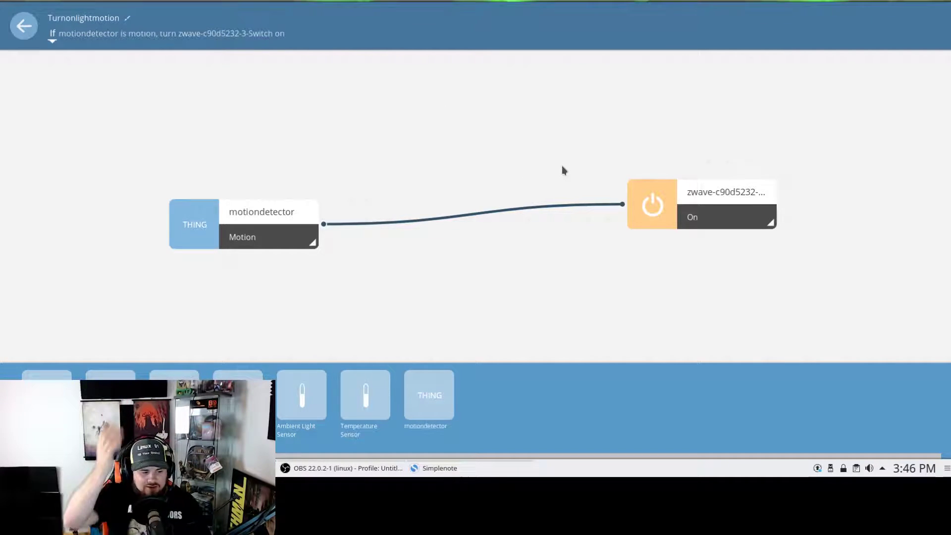
{"action": "left_click", "coordinate": [28, 23]}
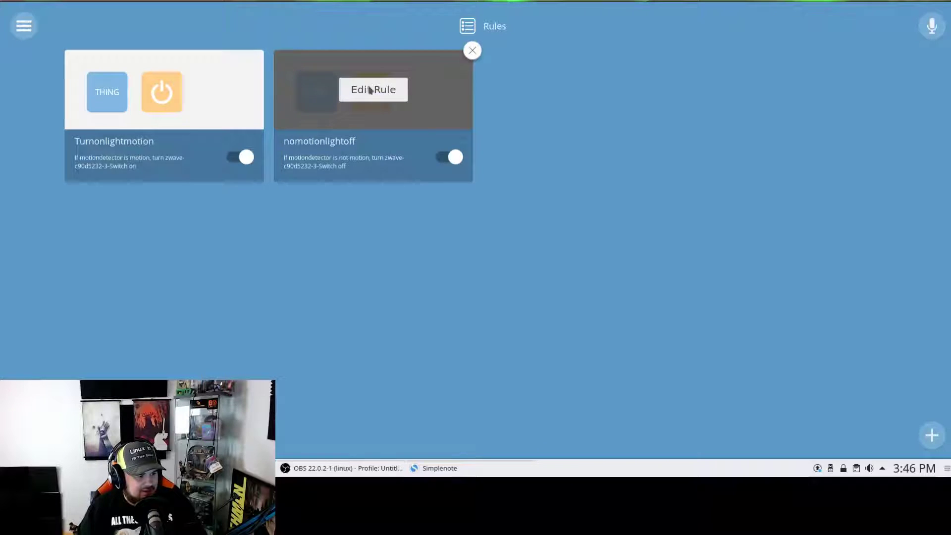
Open the nomotionlightoff rule to view its Not Motion trigger turning the switch Off
{"action": "left_click", "coordinate": [394, 92]}
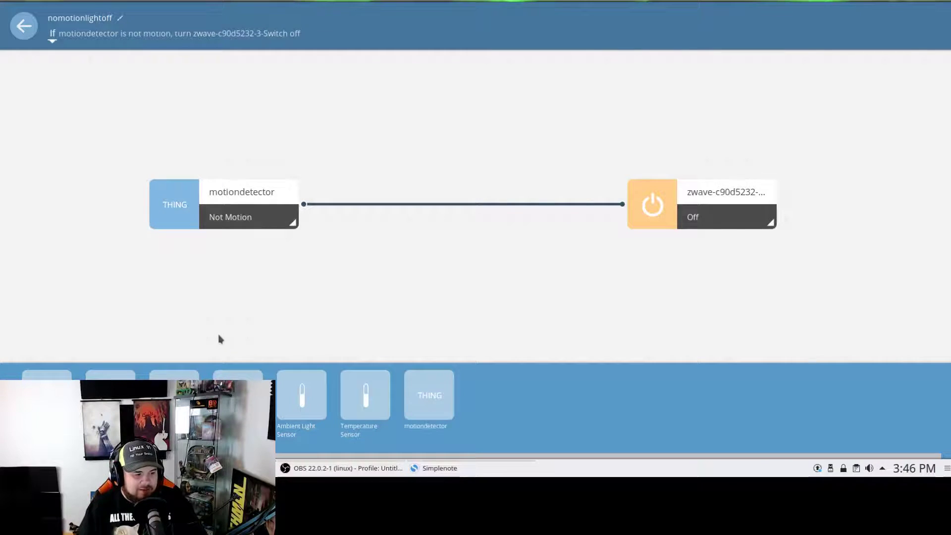
Go from the rule editor to the Floorplan and inspect the motiondetector's detail view
{"action": "left_click", "coordinate": [19, 29]}
{"action": "left_click", "coordinate": [20, 28]}
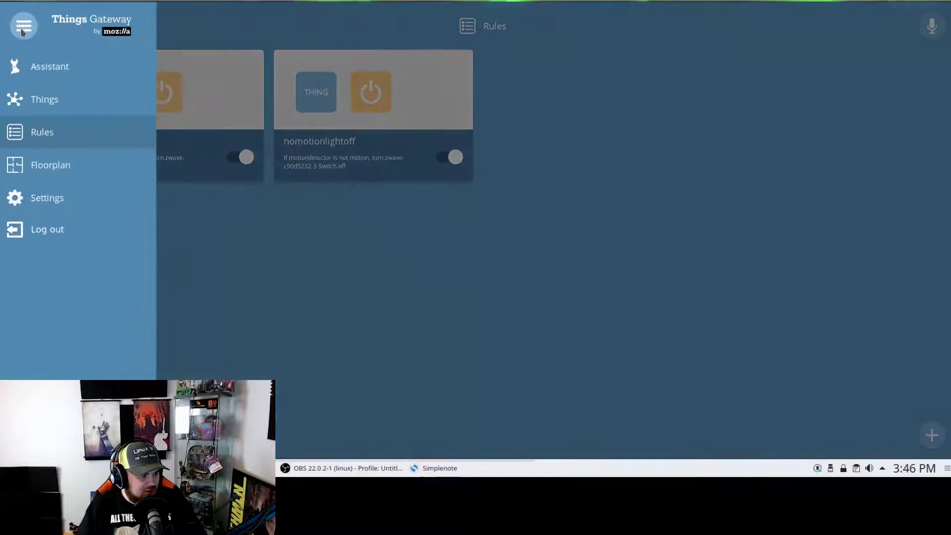
{"action": "left_click", "coordinate": [71, 168]}
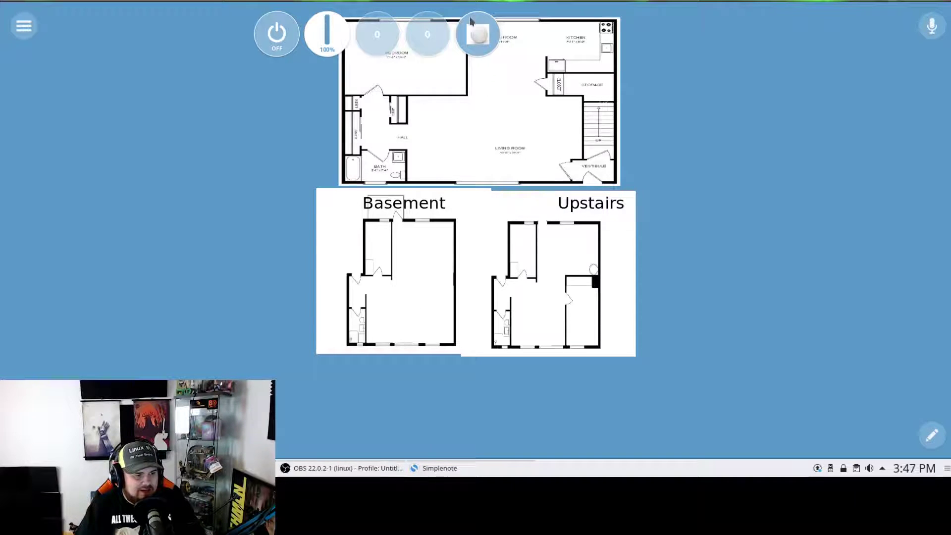
{"action": "left_click", "coordinate": [477, 33]}
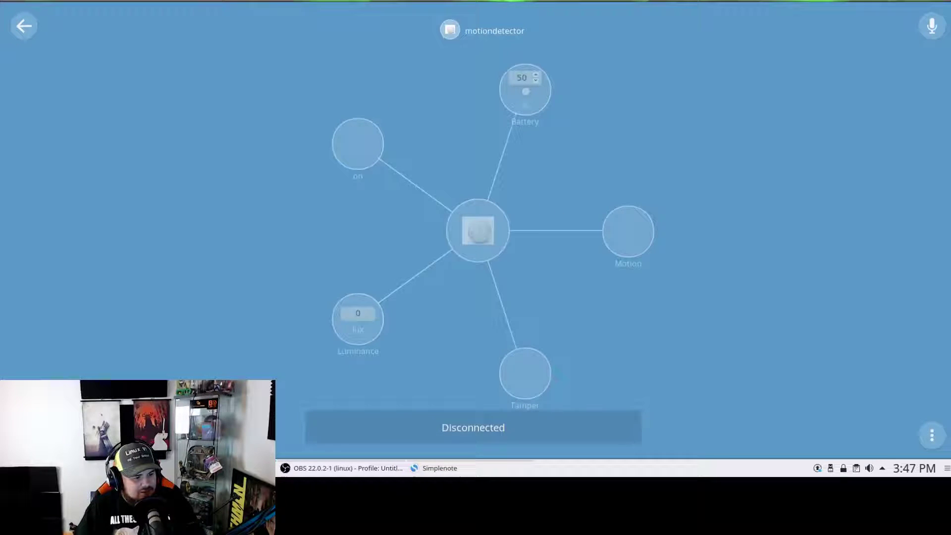
{"action": "left_click", "coordinate": [25, 25]}
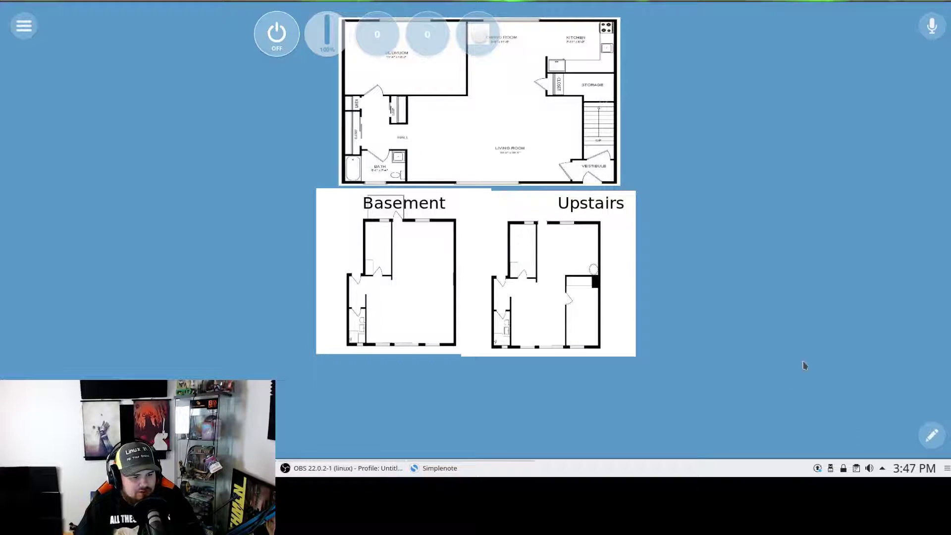
Enter and exit floorplan edit mode, then bring up the main navigation menu
{"action": "left_click", "coordinate": [926, 435]}
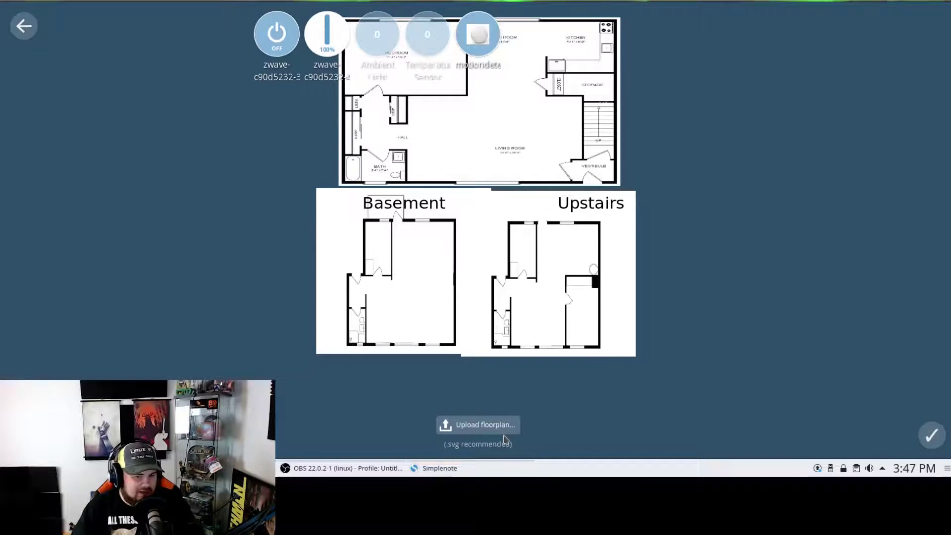
{"action": "left_click", "coordinate": [23, 26]}
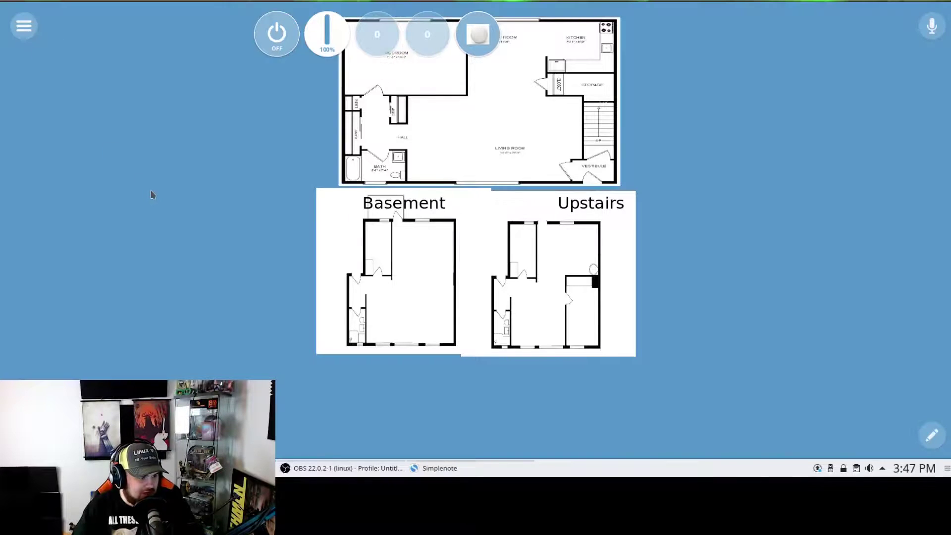
{"action": "left_click", "coordinate": [27, 29]}
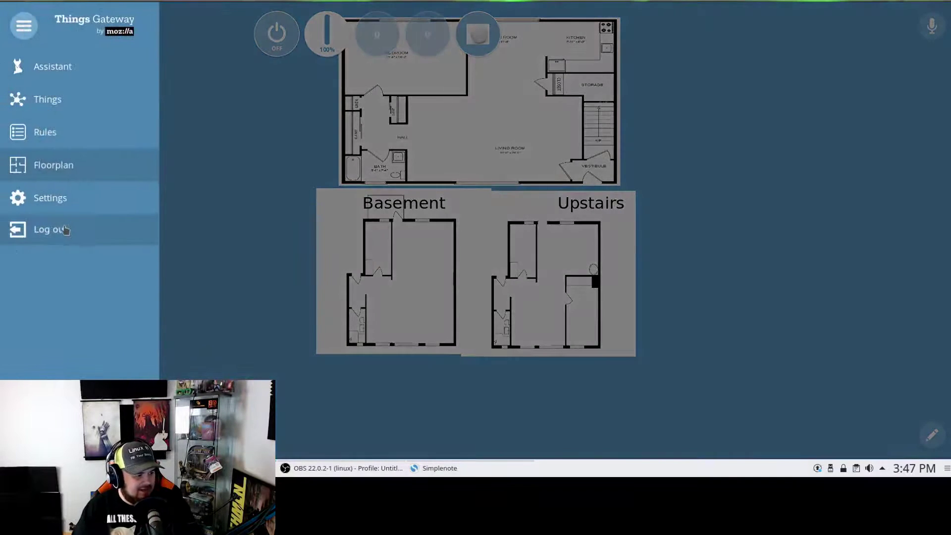
Open Settings and scroll through the full list of installed add-ons
{"action": "left_click", "coordinate": [55, 199]}
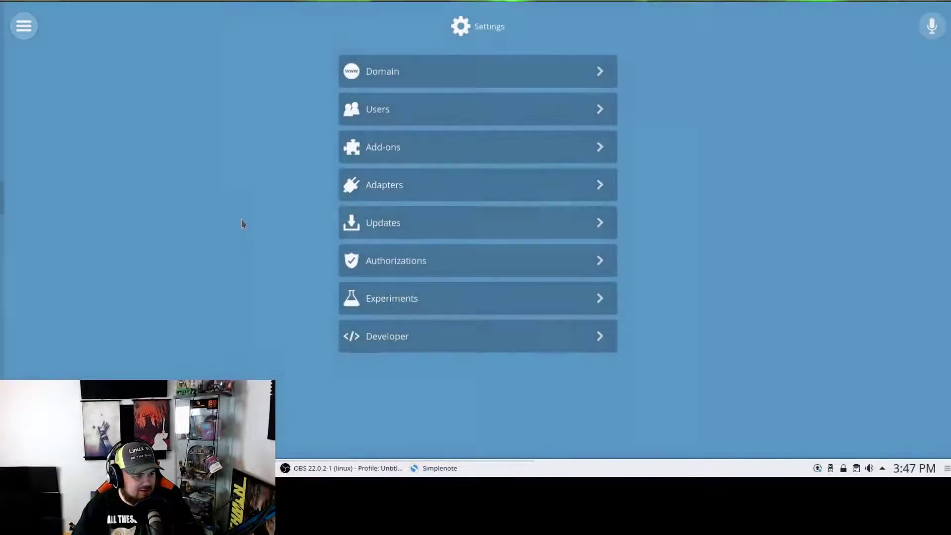
{"action": "left_click", "coordinate": [411, 151]}
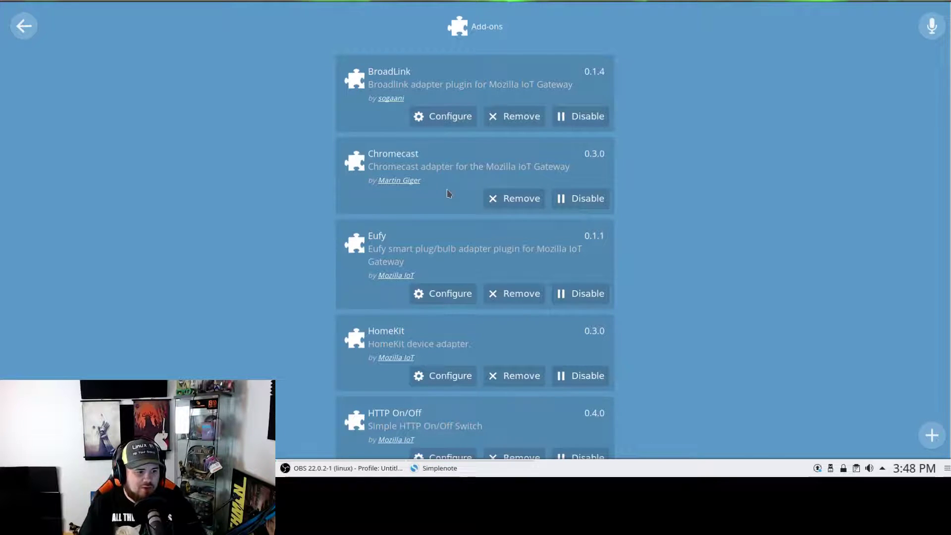
{"action": "scroll", "coordinate": [439, 184], "scroll_direction": "down", "scroll_amount": 2}
{"action": "scroll", "coordinate": [438, 187], "scroll_direction": "down", "scroll_amount": 1}
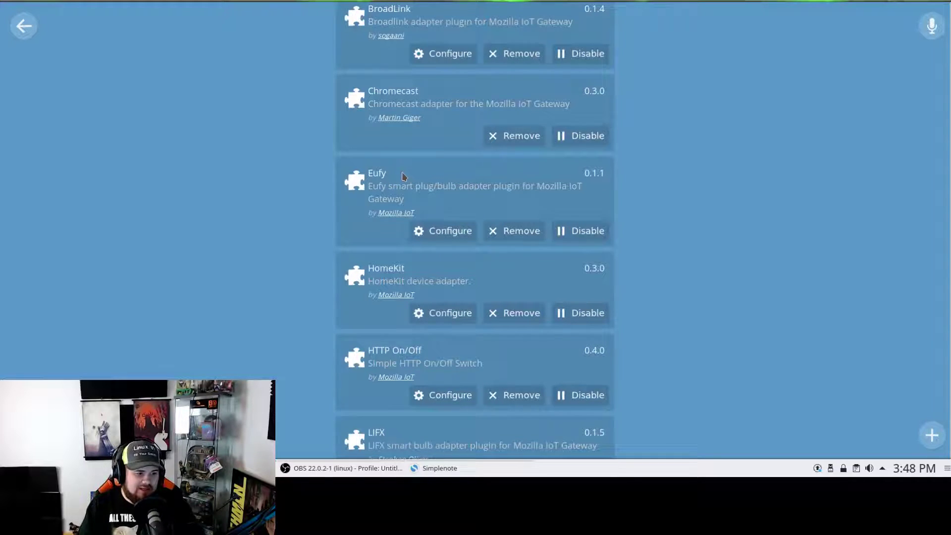
{"action": "scroll", "coordinate": [404, 177], "scroll_direction": "down", "scroll_amount": 10}
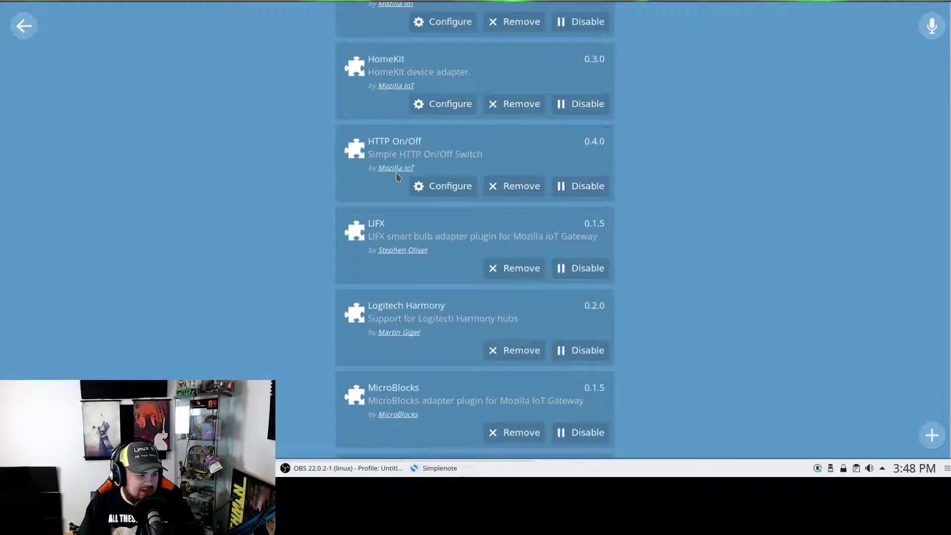
{"action": "scroll", "coordinate": [432, 145], "scroll_direction": "down", "scroll_amount": 2}
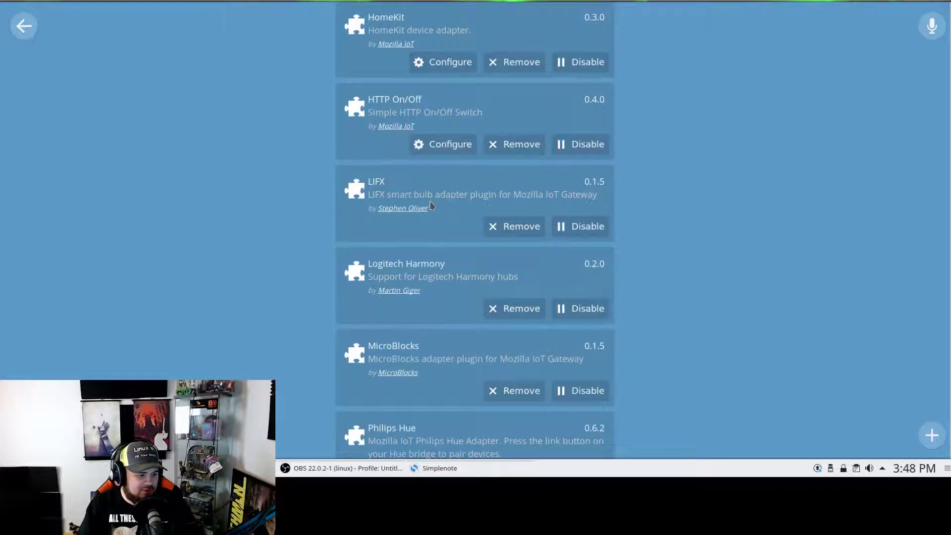
{"action": "scroll", "coordinate": [430, 205], "scroll_direction": "down", "scroll_amount": 9}
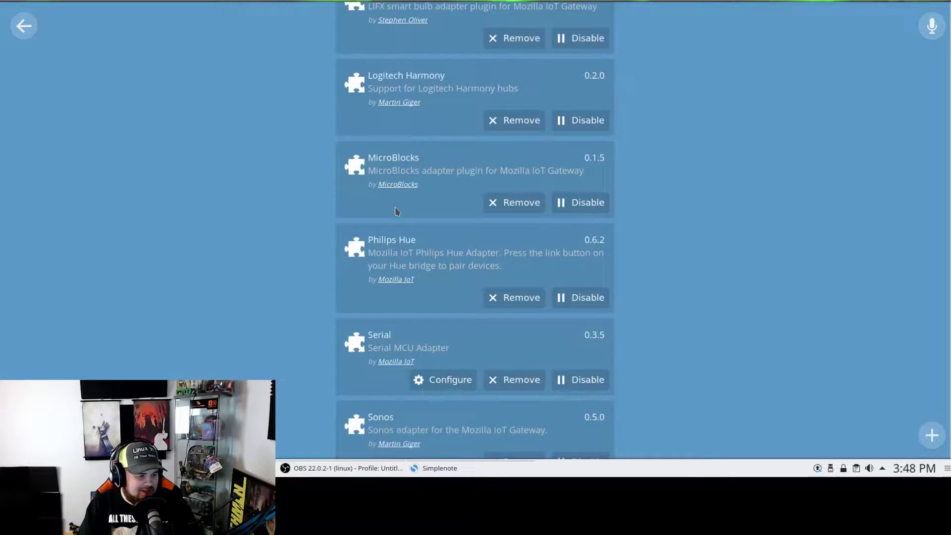
{"action": "scroll", "coordinate": [396, 212], "scroll_direction": "down", "scroll_amount": 3}
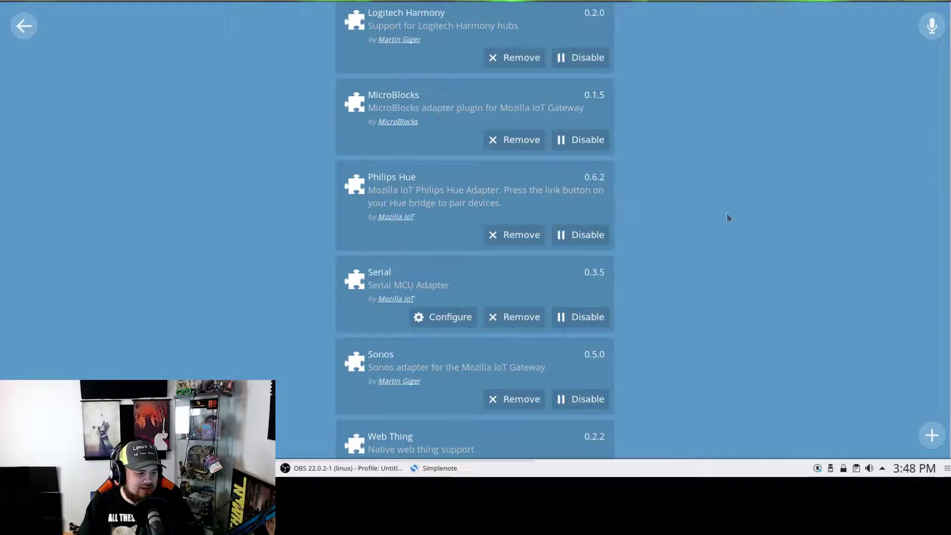
{"action": "scroll", "coordinate": [403, 212], "scroll_direction": "down", "scroll_amount": 3}
{"action": "scroll", "coordinate": [391, 262], "scroll_direction": "down", "scroll_amount": 4}
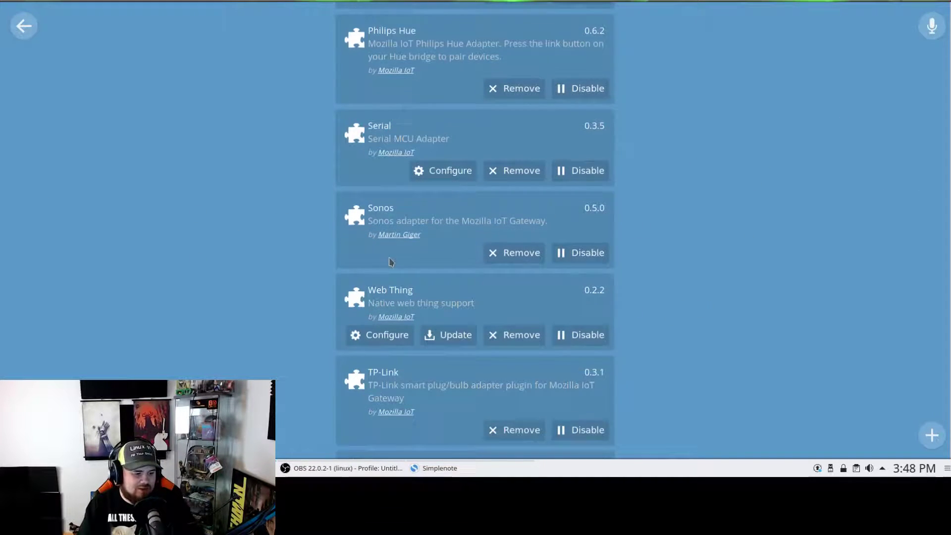
{"action": "scroll", "coordinate": [391, 263], "scroll_direction": "down", "scroll_amount": 3}
{"action": "scroll", "coordinate": [339, 221], "scroll_direction": "down", "scroll_amount": 3}
{"action": "scroll", "coordinate": [444, 268], "scroll_direction": "down", "scroll_amount": 4}
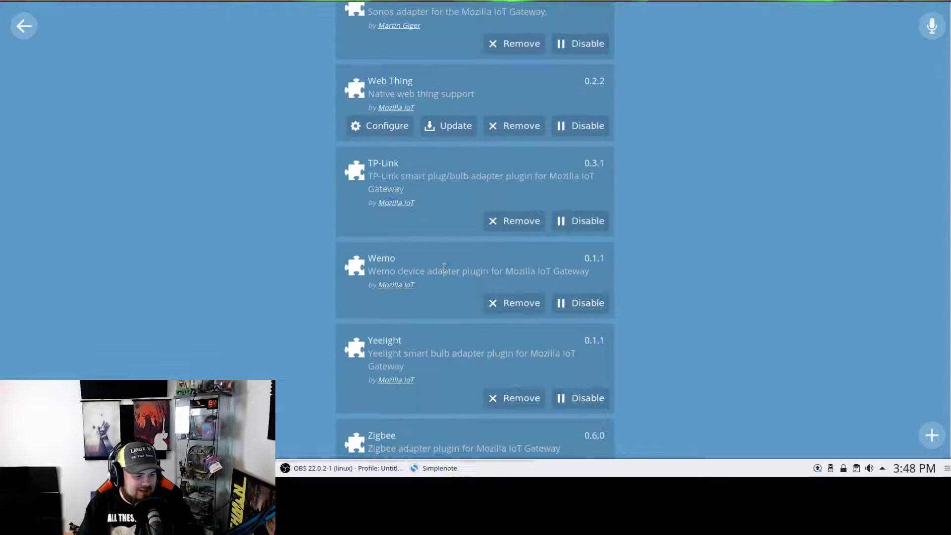
{"action": "scroll", "coordinate": [444, 268], "scroll_direction": "down", "scroll_amount": 6}
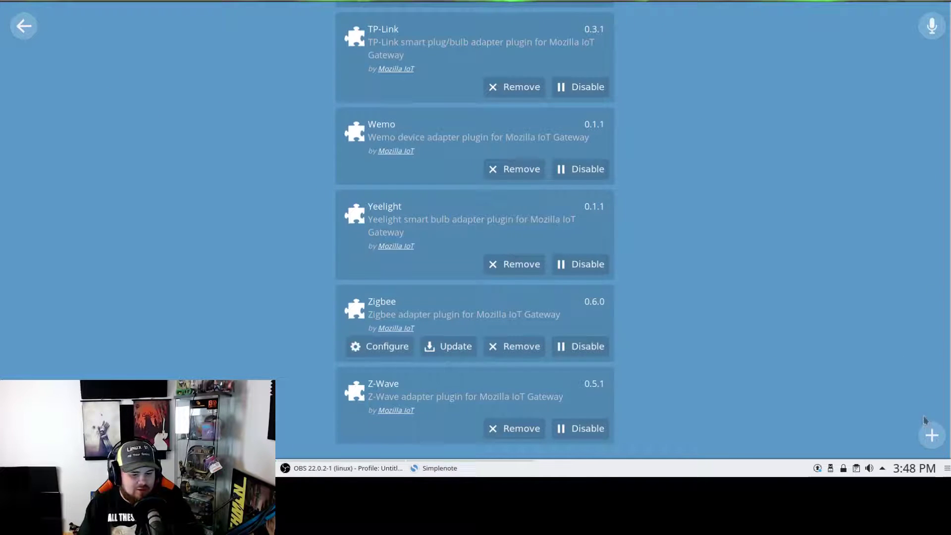
Browse the add-ons available to install, then go back to the Settings list
{"action": "left_click", "coordinate": [931, 439]}
{"action": "scroll", "coordinate": [546, 359], "scroll_direction": "down", "scroll_amount": 12}
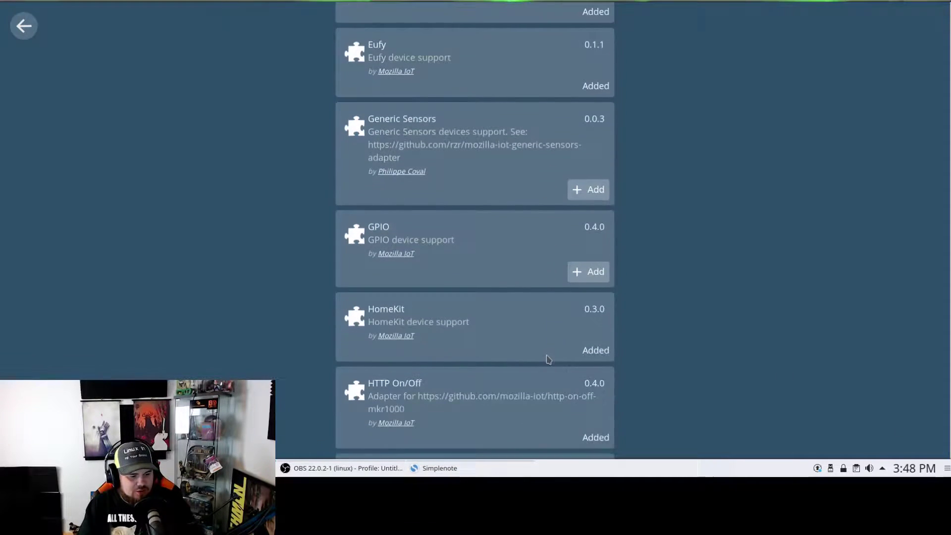
{"action": "left_click", "coordinate": [24, 26]}
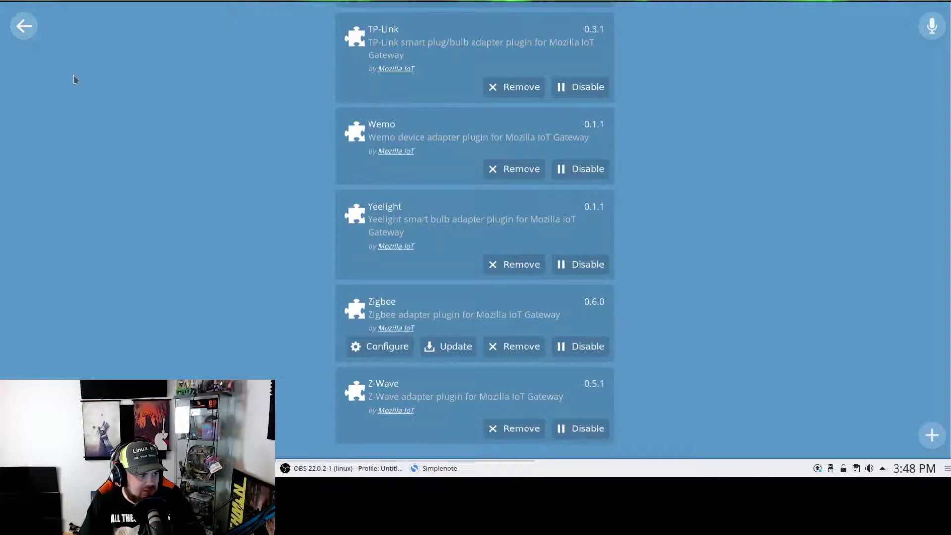
{"action": "left_click", "coordinate": [24, 25]}
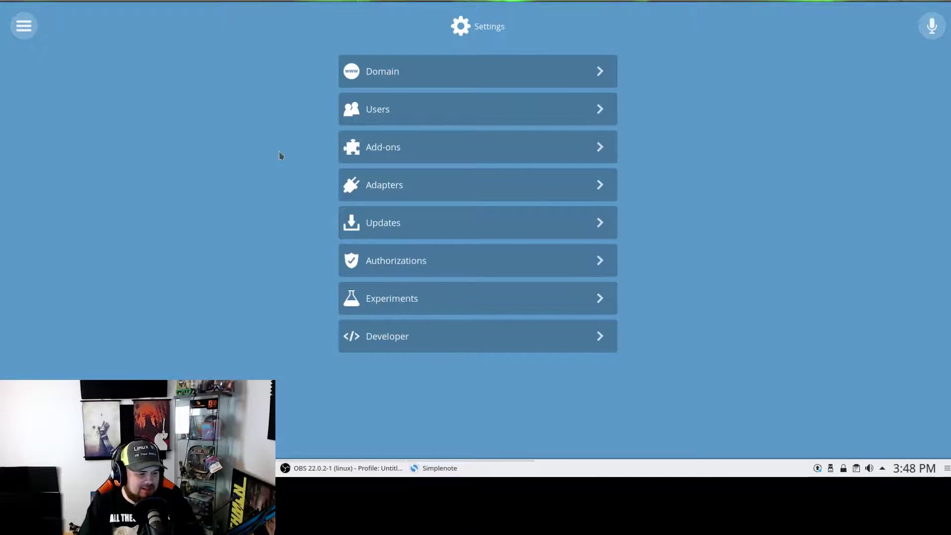
Check Updates to confirm the gateway is up to date on version 0.6.0
{"action": "left_click", "coordinate": [387, 233]}
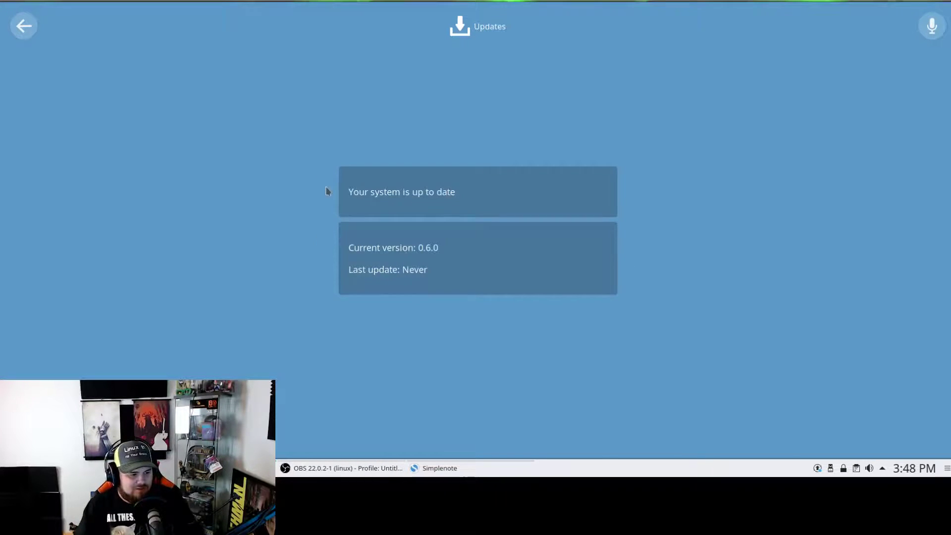
{"action": "left_click", "coordinate": [22, 24]}
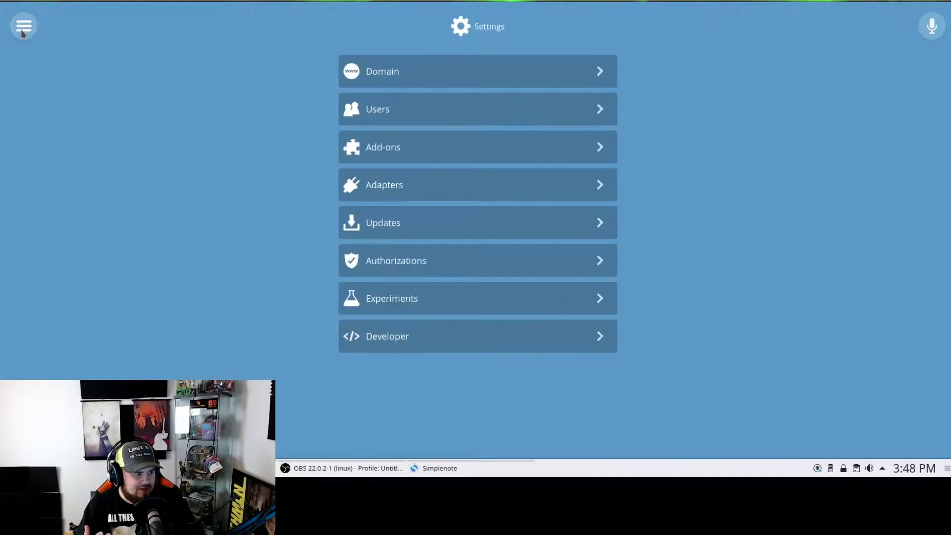
{"action": "left_click", "coordinate": [23, 25]}
Return to the Things page showing the zwave-c90d5232-3 Switch ON and dimmer at 100%
{"action": "left_click", "coordinate": [56, 99]}
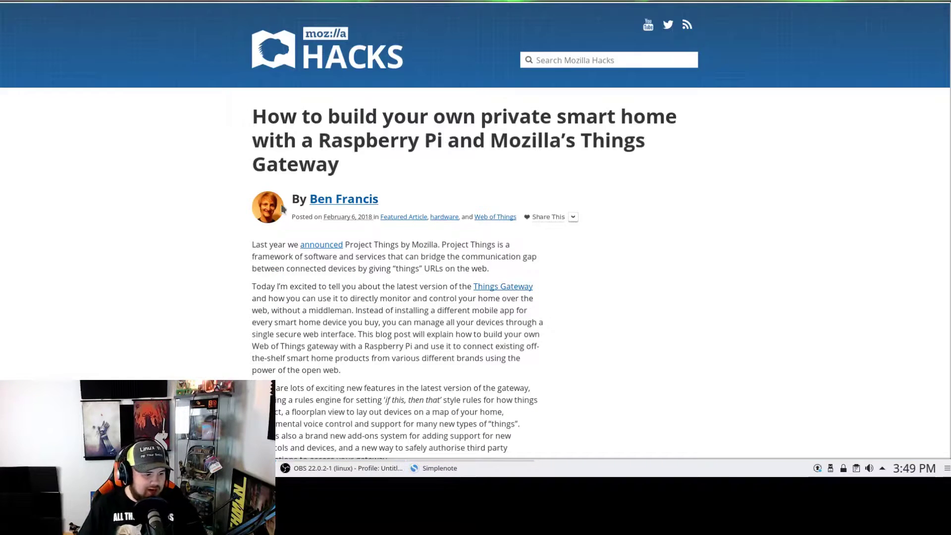
Scroll down through the Aeotec Z-Stick Gen5 product page sections, then back up to the top
{"action": "scroll", "coordinate": [431, 233], "scroll_direction": "down", "scroll_amount": 7}
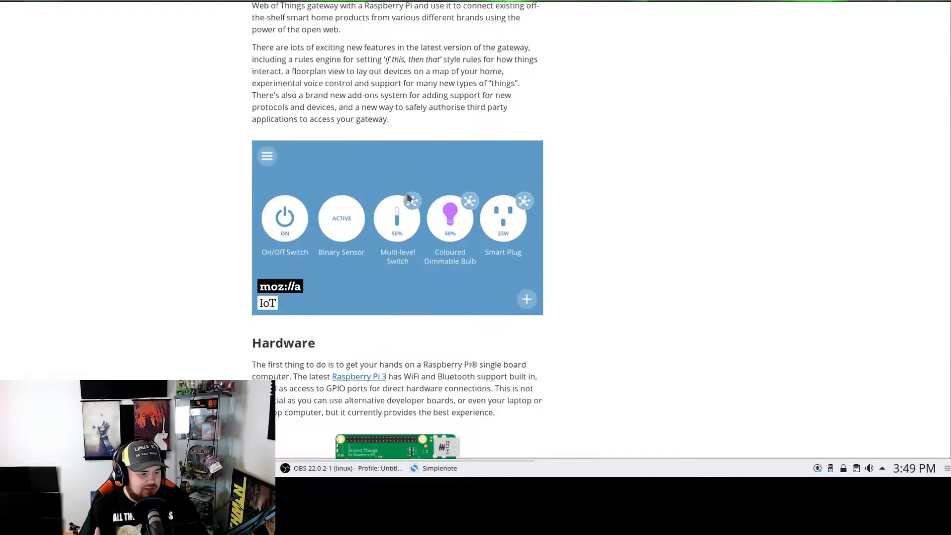
{"action": "scroll", "coordinate": [409, 200], "scroll_direction": "down", "scroll_amount": 2}
{"action": "scroll", "coordinate": [409, 198], "scroll_direction": "up", "scroll_amount": 3}
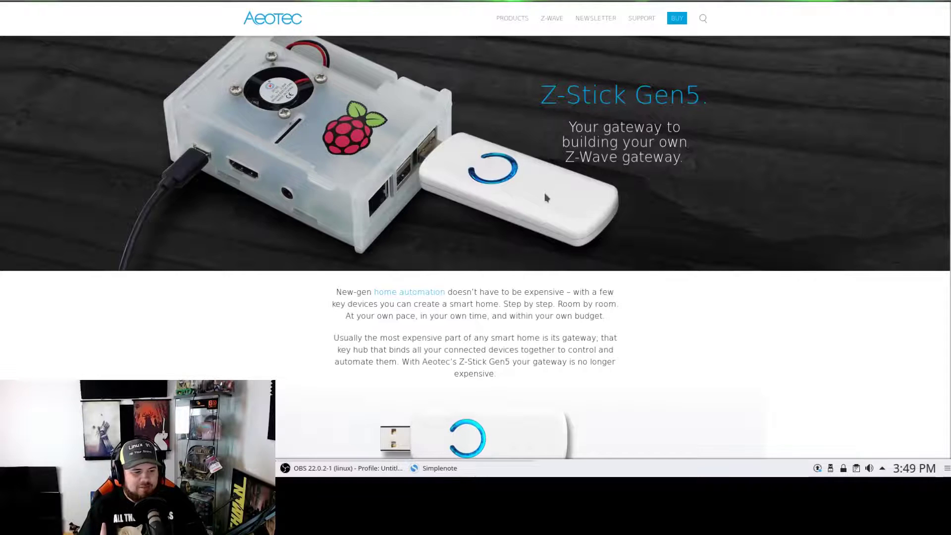
{"action": "scroll", "coordinate": [544, 198], "scroll_direction": "down", "scroll_amount": 4}
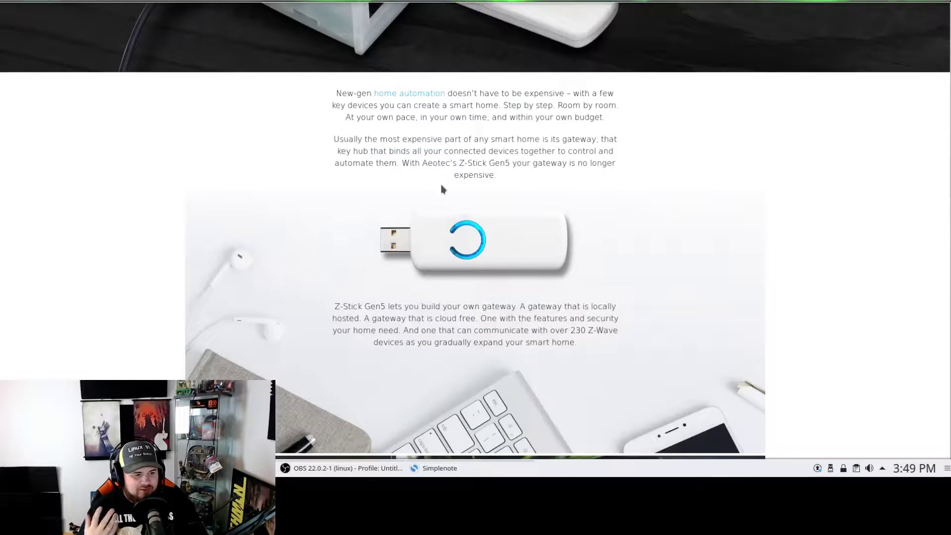
{"action": "scroll", "coordinate": [488, 183], "scroll_direction": "down", "scroll_amount": 8}
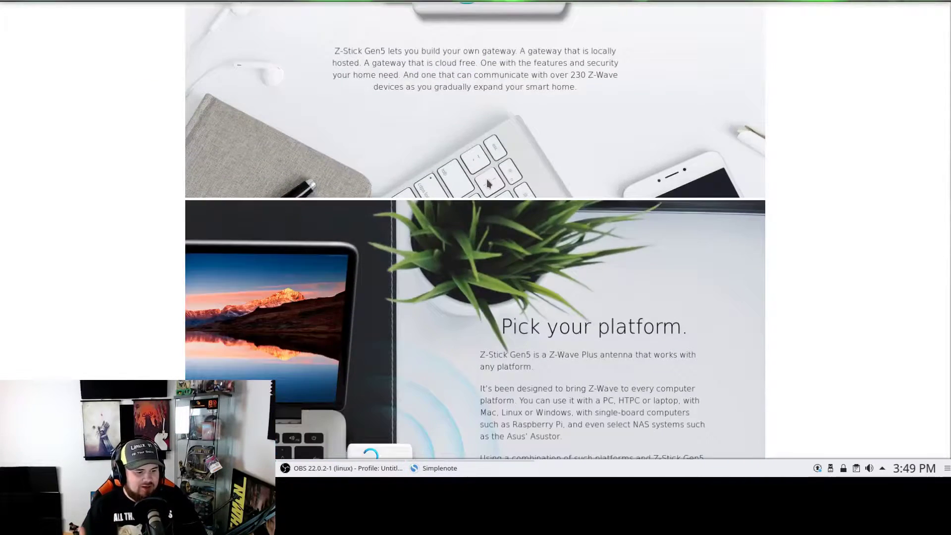
{"action": "scroll", "coordinate": [488, 186], "scroll_direction": "down", "scroll_amount": 5}
{"action": "scroll", "coordinate": [495, 198], "scroll_direction": "up", "scroll_amount": 6}
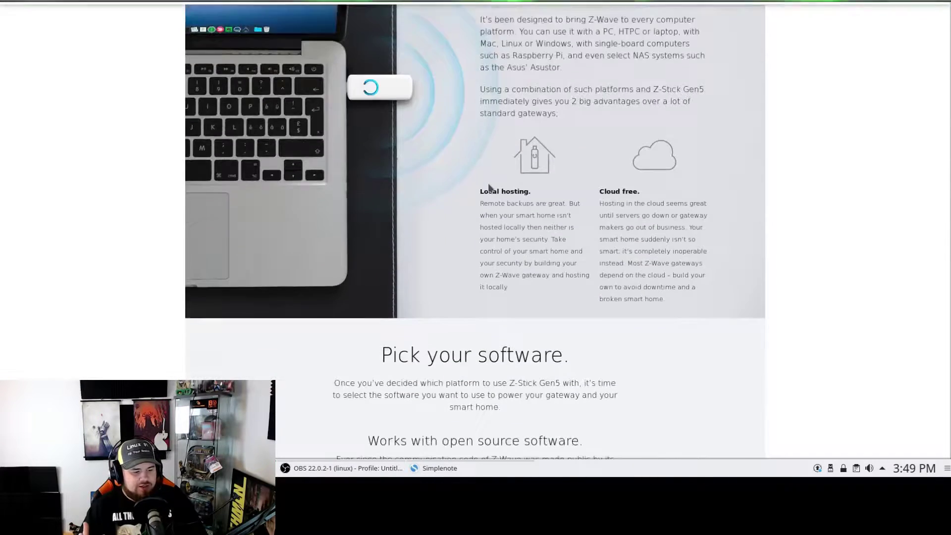
{"action": "scroll", "coordinate": [504, 207], "scroll_direction": "up", "scroll_amount": 8}
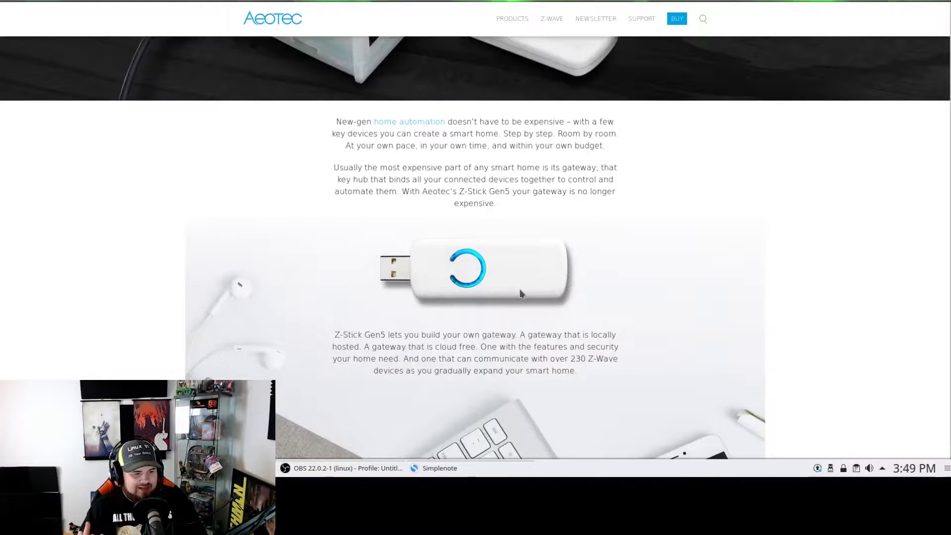
{"action": "scroll", "coordinate": [523, 294], "scroll_direction": "up", "scroll_amount": 5}
{"action": "scroll", "coordinate": [424, 287], "scroll_direction": "up", "scroll_amount": 1}
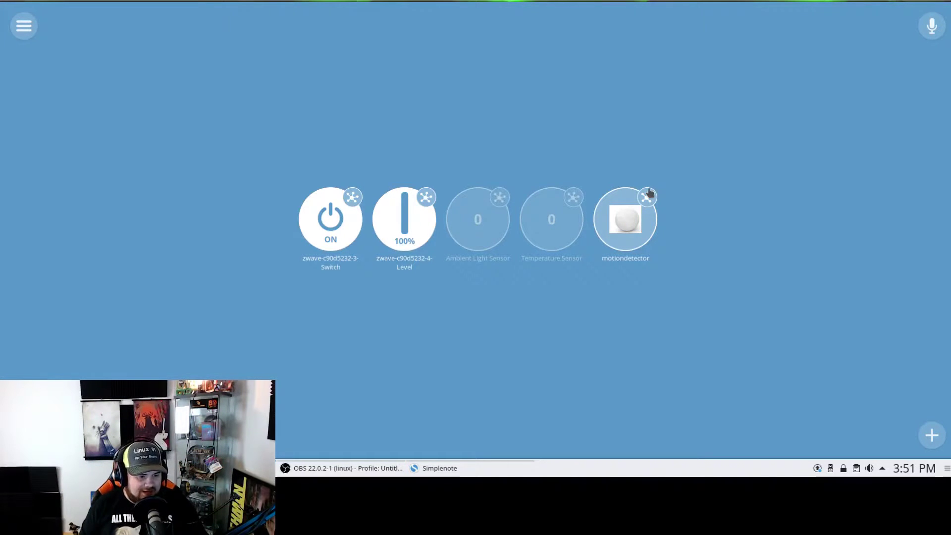
{"action": "left_click", "coordinate": [648, 196]}
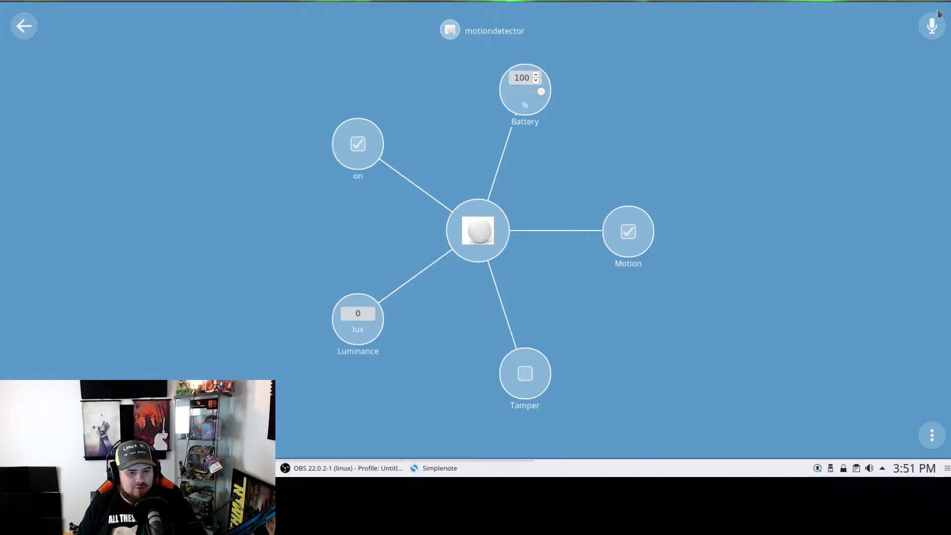
{"action": "left_click", "coordinate": [24, 26]}
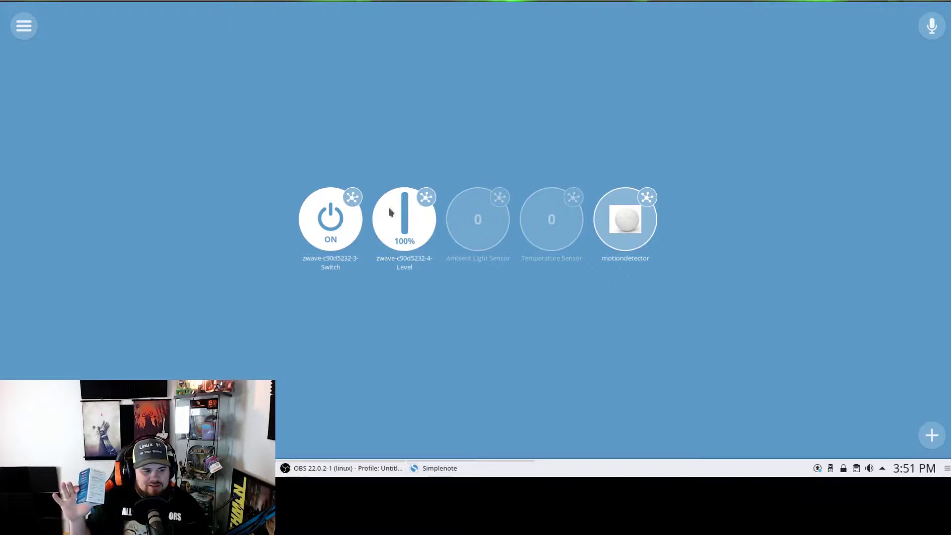
Open the zwave-c90d5232-4-Level device's detail view, showing Level 100 and On/Off on
{"action": "left_click", "coordinate": [424, 198]}
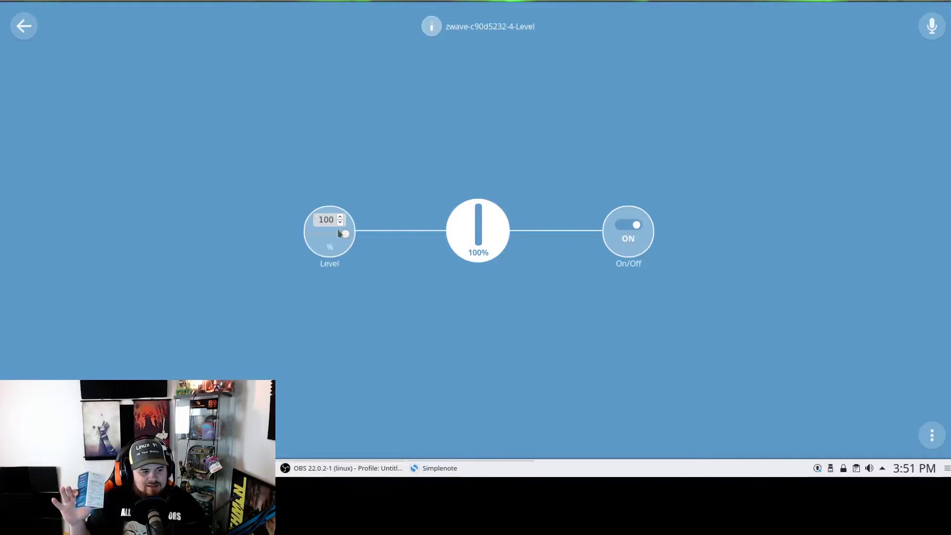